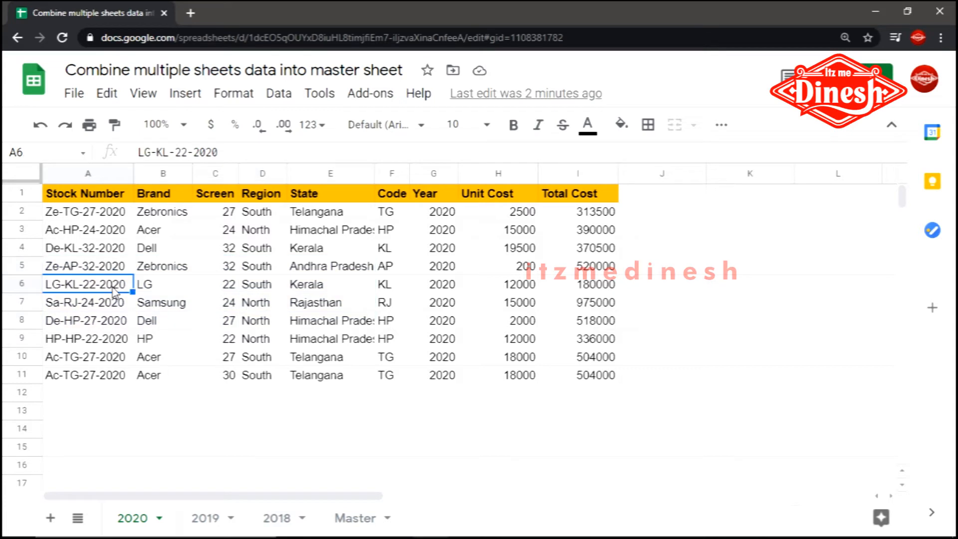
# - Copy the header row A1:I1 from the 2020 sheet into row 1 of the Master sheet, starting at A1
pyautogui.click(355, 518)
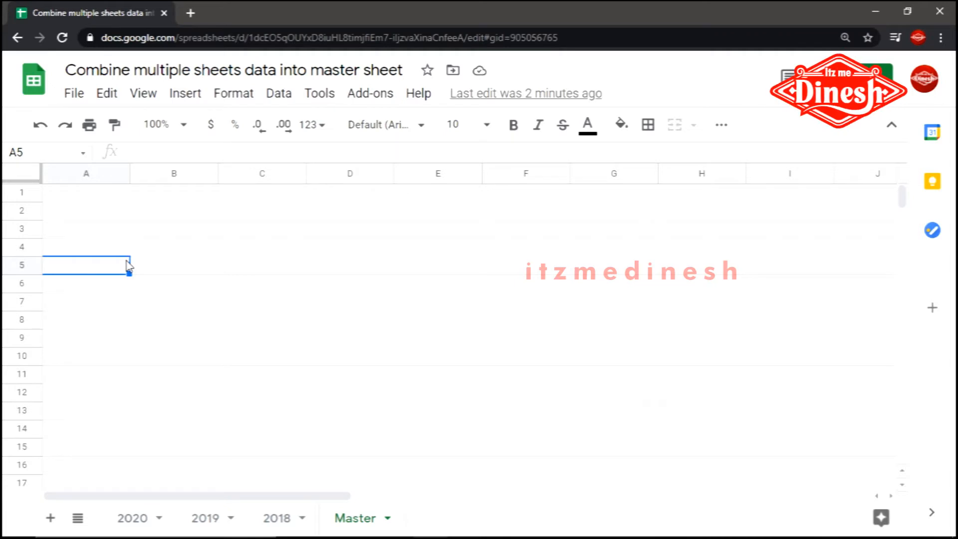
pyautogui.click(125, 518)
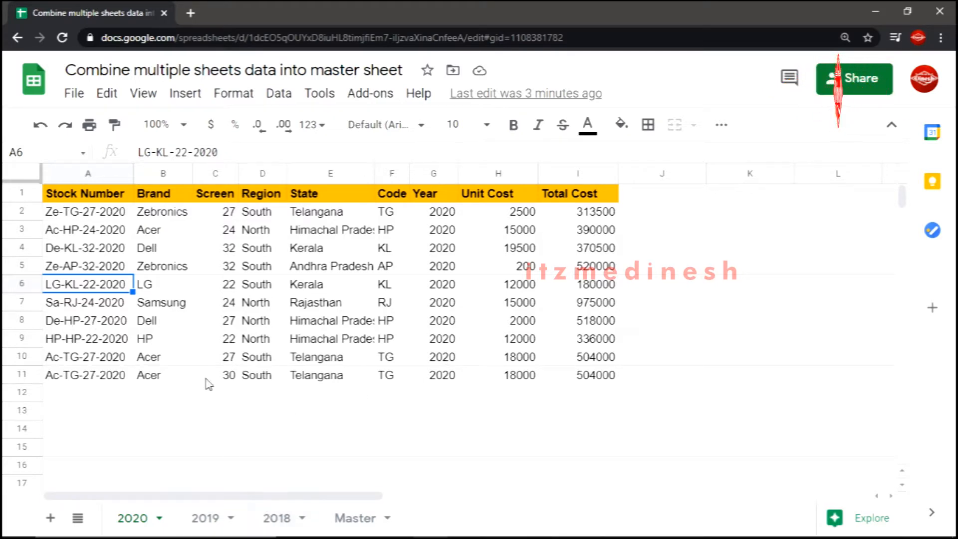
pyautogui.click(101, 195)
pyautogui.keyDown('shift'); pyautogui.click(567, 194); pyautogui.keyUp('shift')
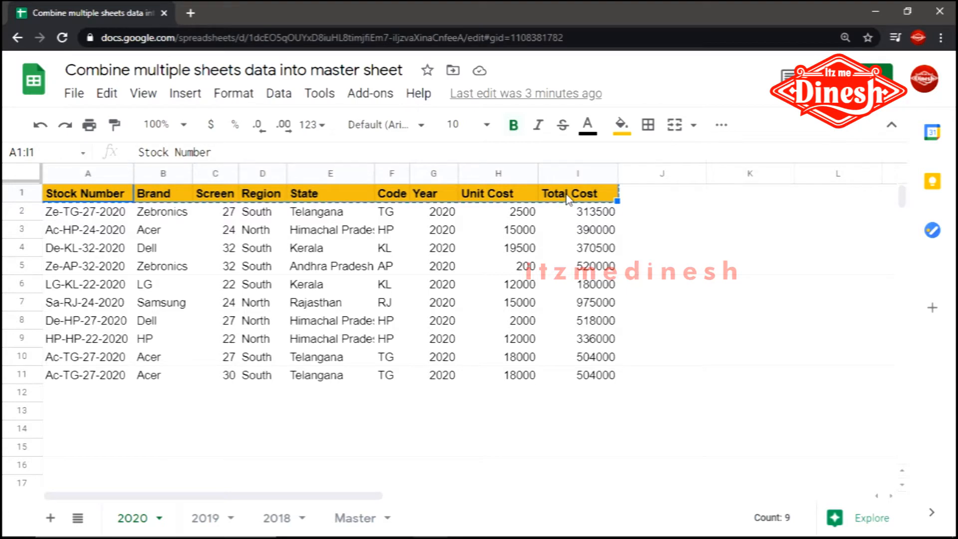
pyautogui.click(209, 521)
pyautogui.click(277, 517)
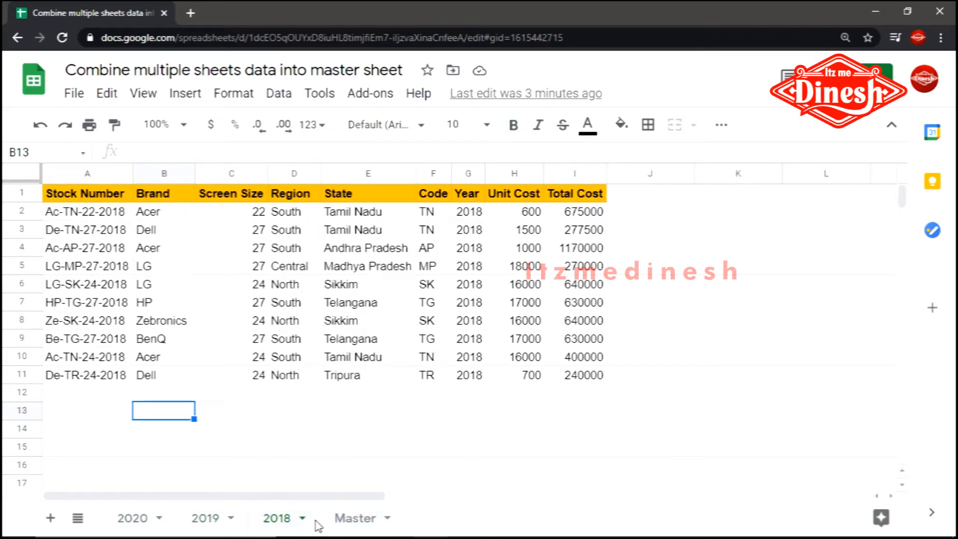
pyautogui.click(348, 522)
pyautogui.click(111, 199)
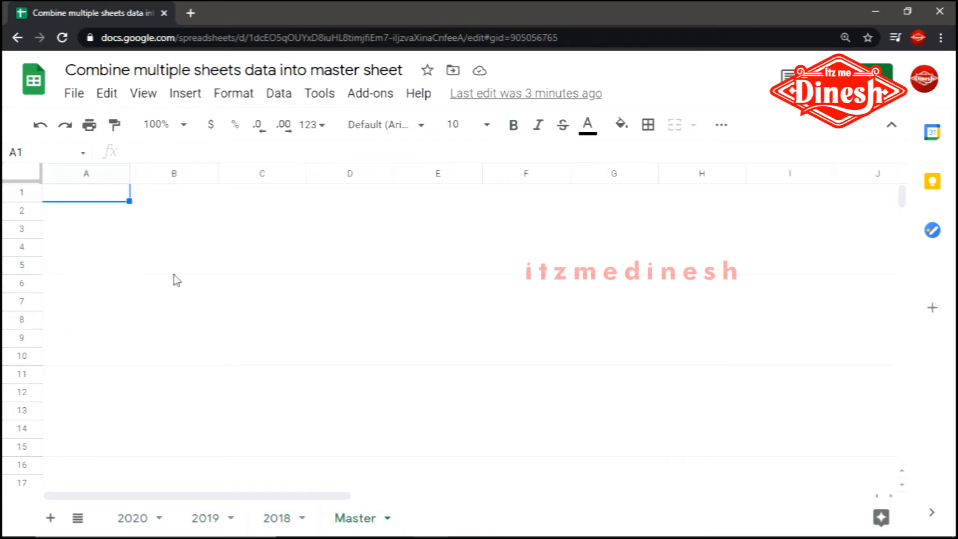
pyautogui.write('Stock Number\tBrand\tScreen Size\tRegion\tState\tCode\tYear\tUnit Cost\tTotal Cost')
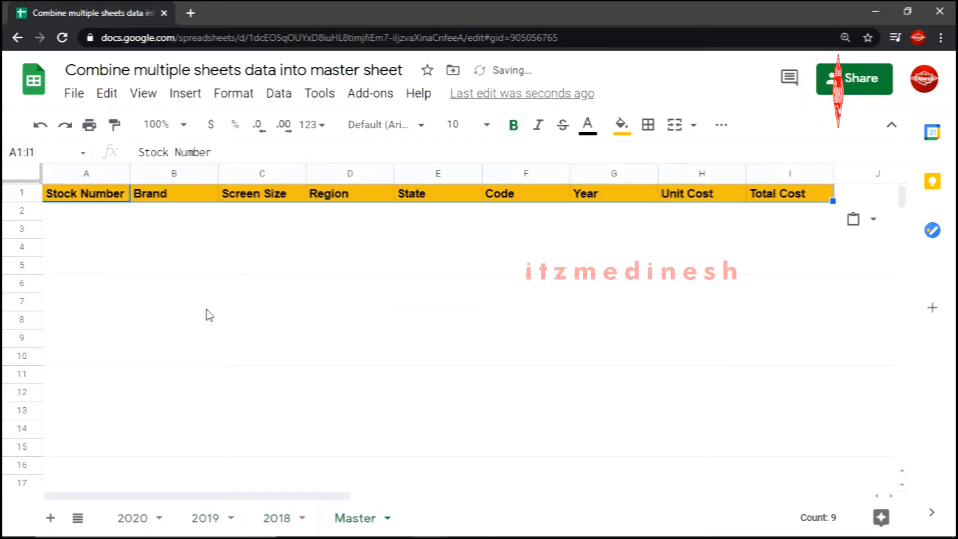
# - Start an array formula in cell A2 of the Master sheet with ={'2020'!A2:I11; as its first range
pyautogui.click(74, 216)
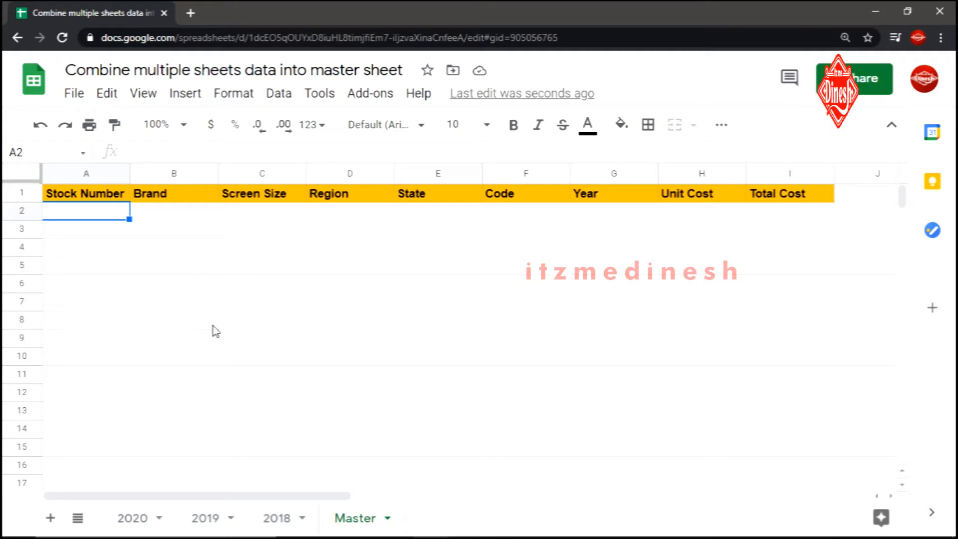
pyautogui.write('={')
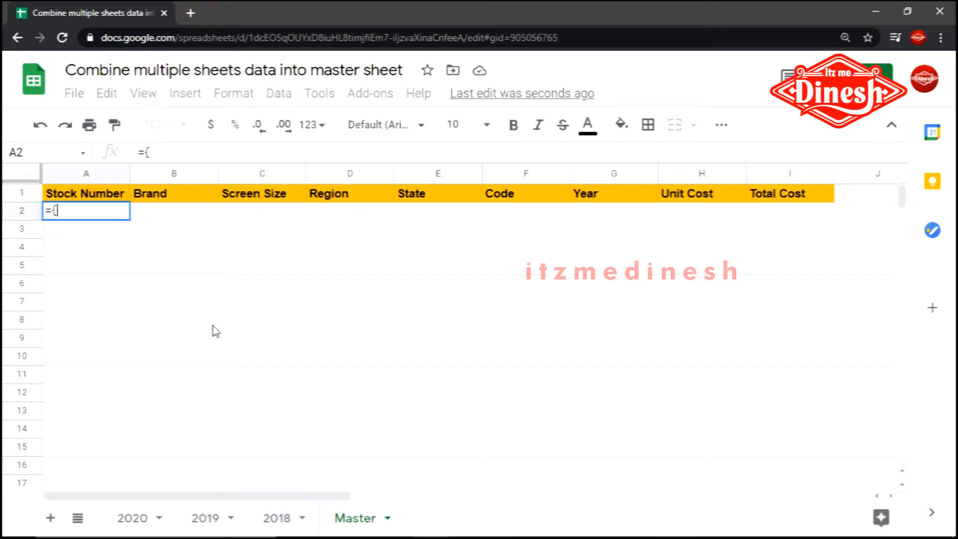
pyautogui.click(135, 518)
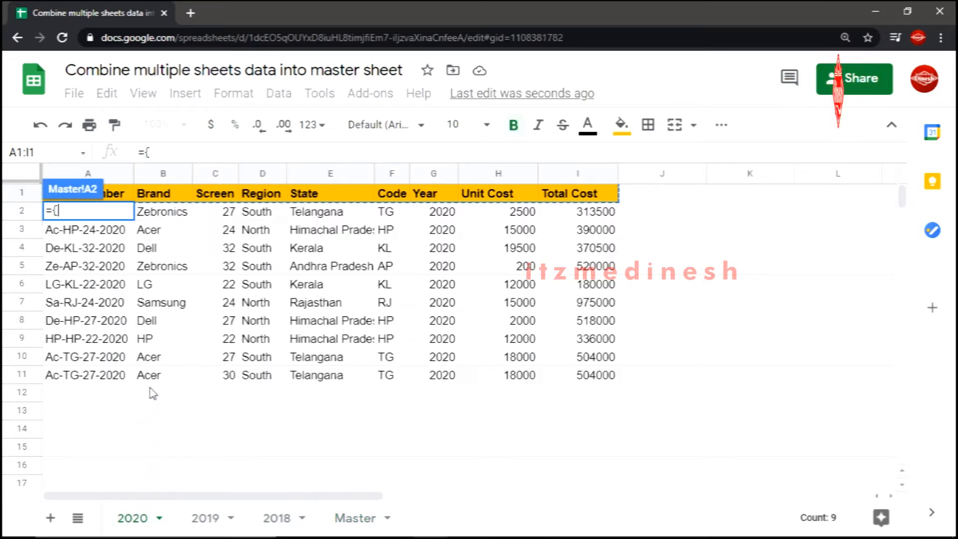
pyautogui.moveTo(573, 380); pyautogui.dragTo(107, 216)
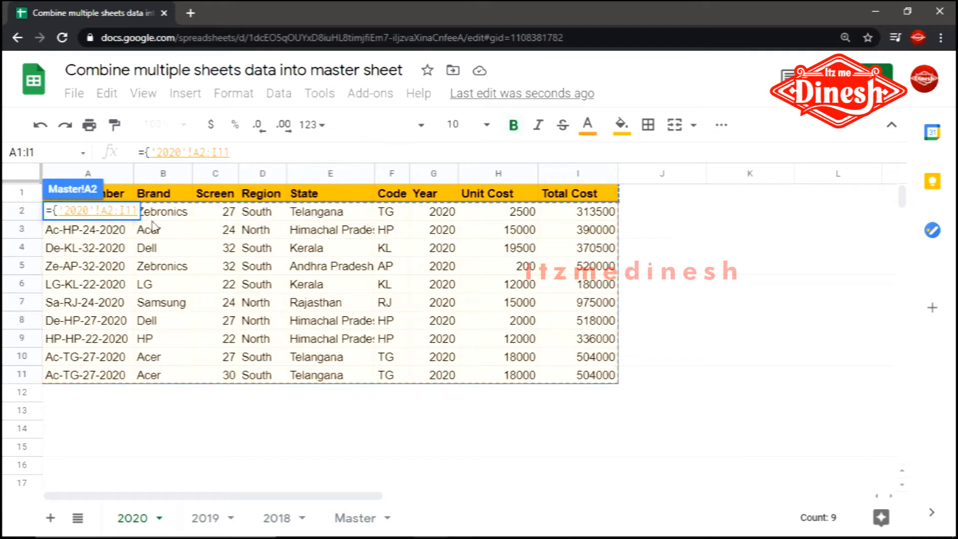
pyautogui.write(';')
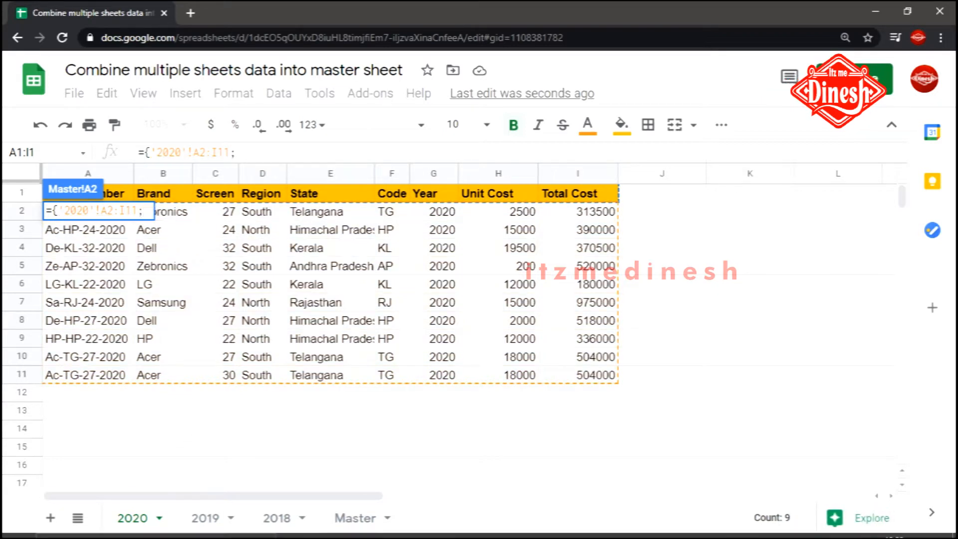
# - Add the data range '2019'!A2:I11 followed by a semicolon to the array formula
pyautogui.click(206, 519)
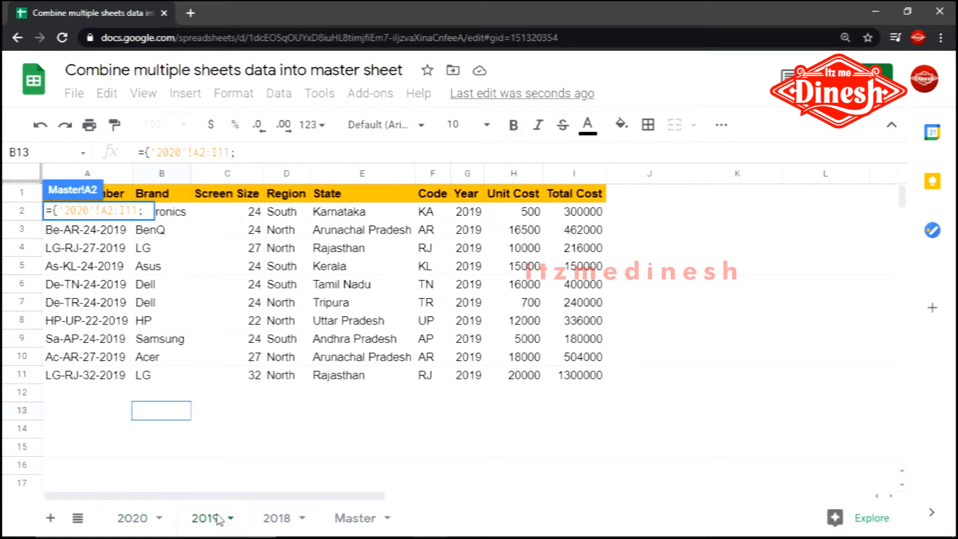
pyautogui.moveTo(573, 374); pyautogui.dragTo(144, 248)
pyautogui.moveTo(5, 182); pyautogui.dragTo(95, 216)
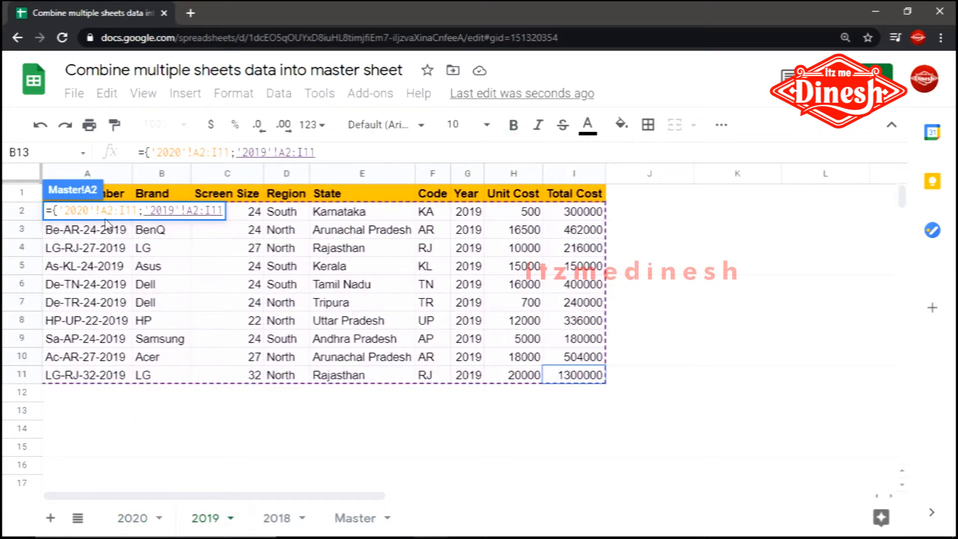
pyautogui.write(';')
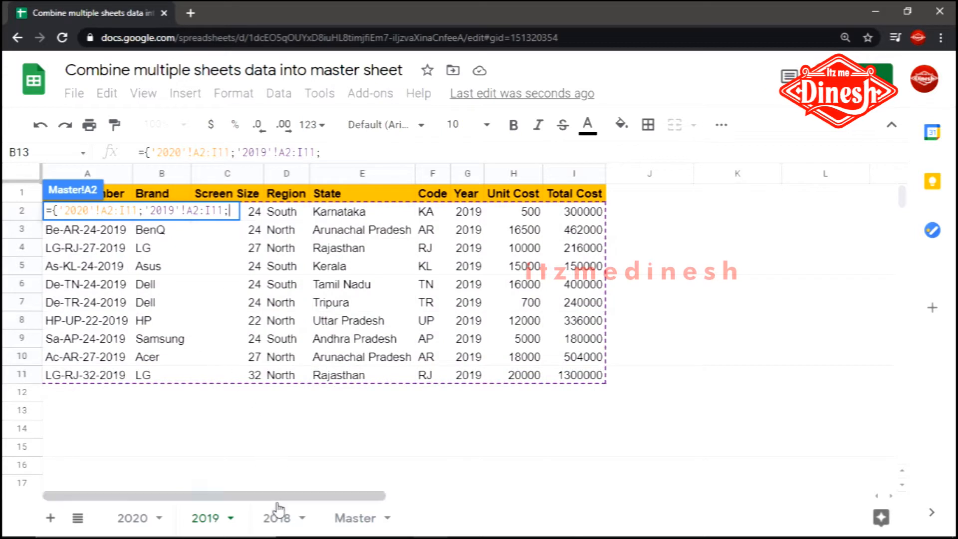
# - Add the range '2018'!A3:I11 as the last part of the array formula, close the braces and enter it
pyautogui.click(274, 517)
pyautogui.moveTo(563, 376); pyautogui.dragTo(131, 232)
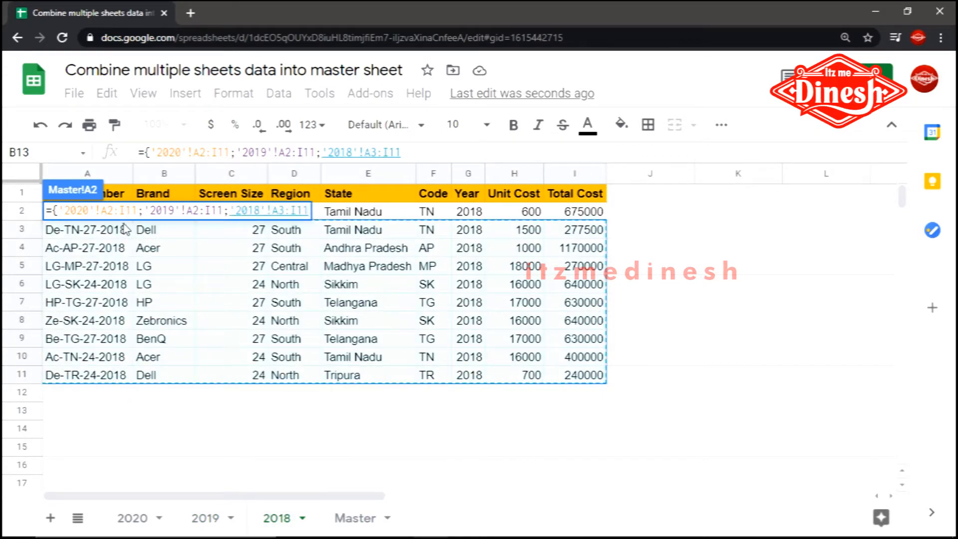
pyautogui.write('}')
pyautogui.press('Return')
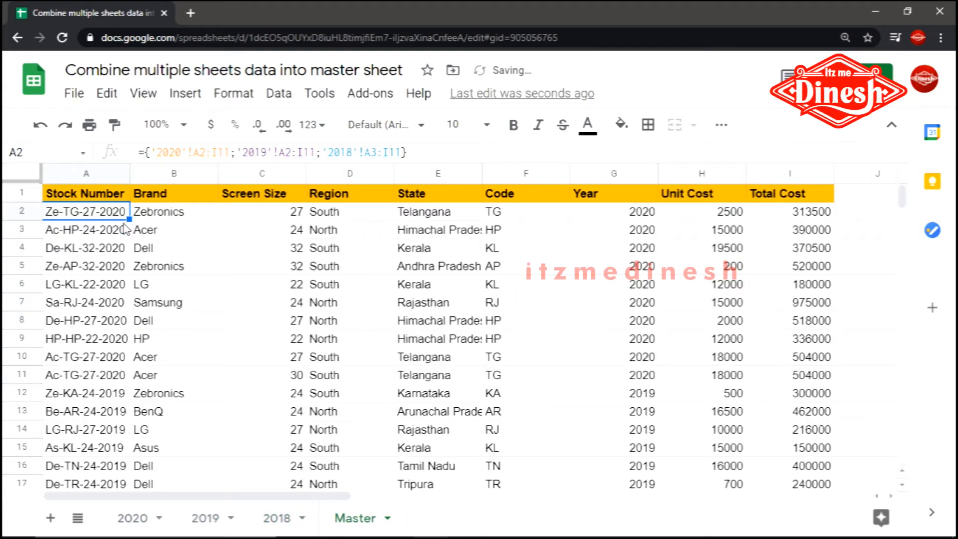
# - Examine the combined stock numbers in the Master sheet from A2 down and look through the 2019, 2018 and 2020 sheets
pyautogui.hotkey('ctrl', 'shift', 'Down')
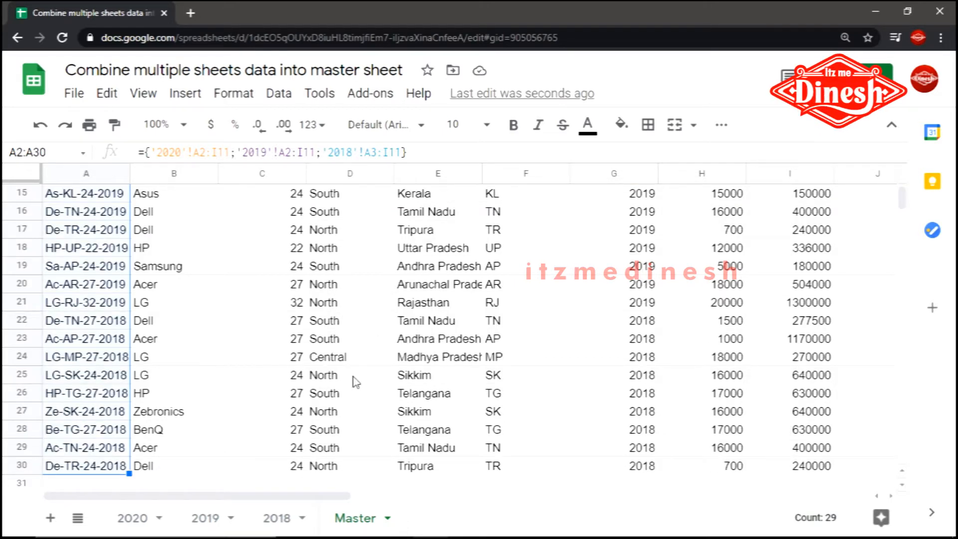
pyautogui.click(211, 513)
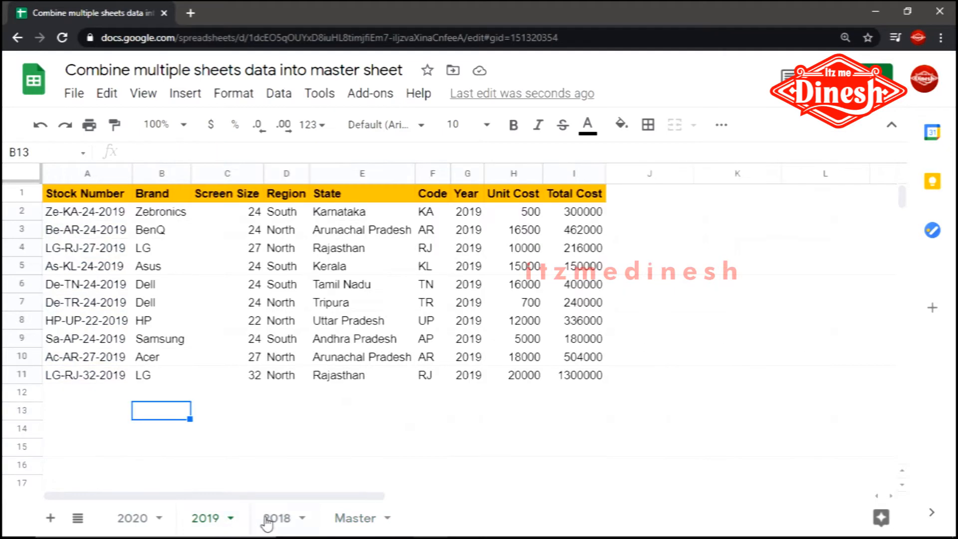
pyautogui.click(288, 523)
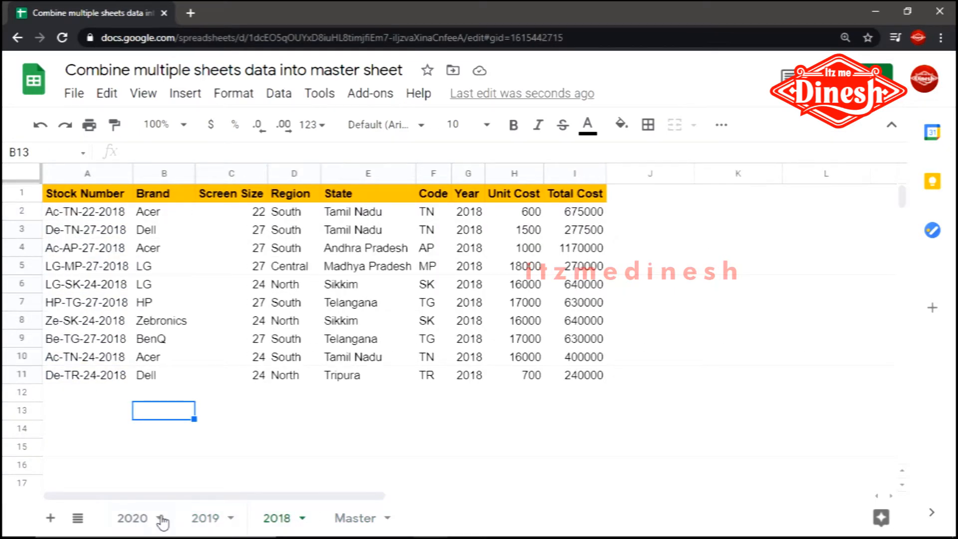
pyautogui.click(140, 518)
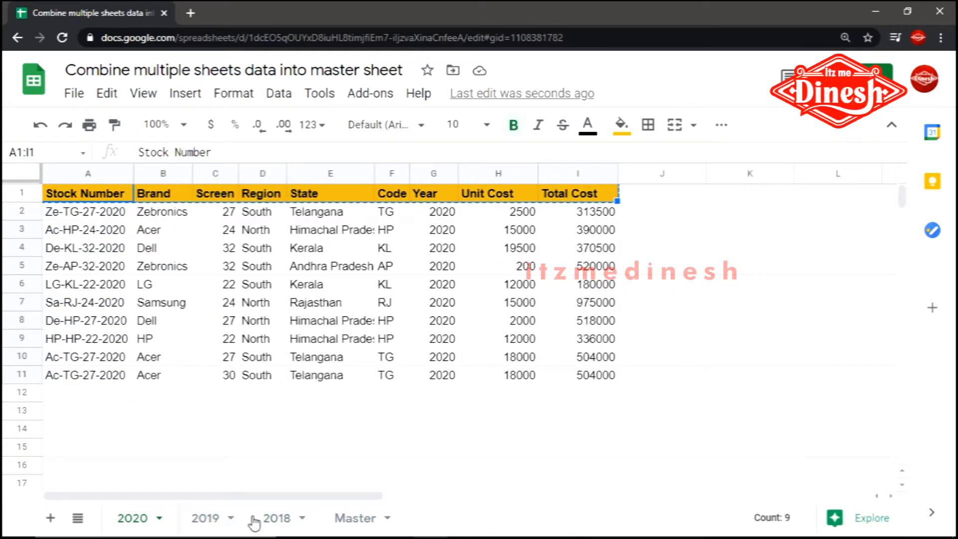
pyautogui.click(333, 522)
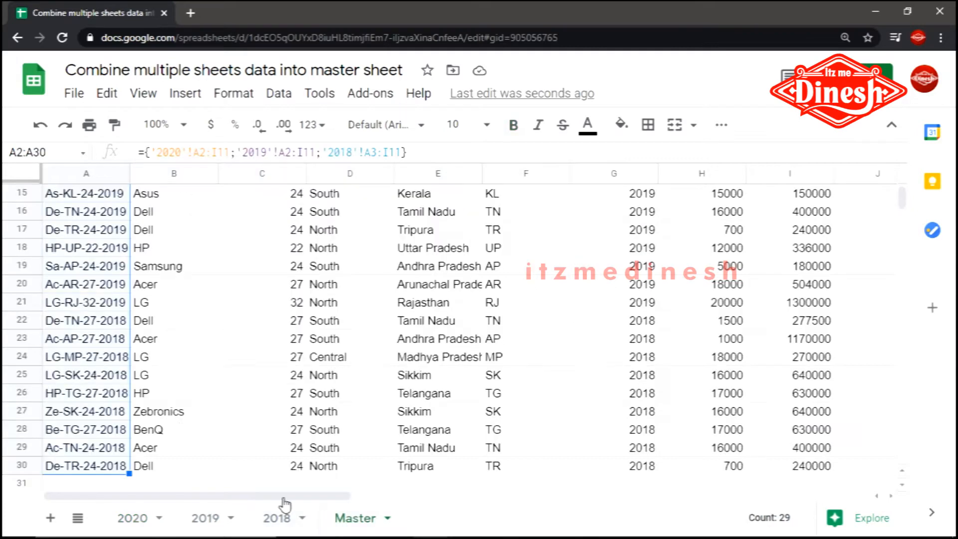
pyautogui.click(125, 382)
pyautogui.hotkey('ctrl', 'Home')
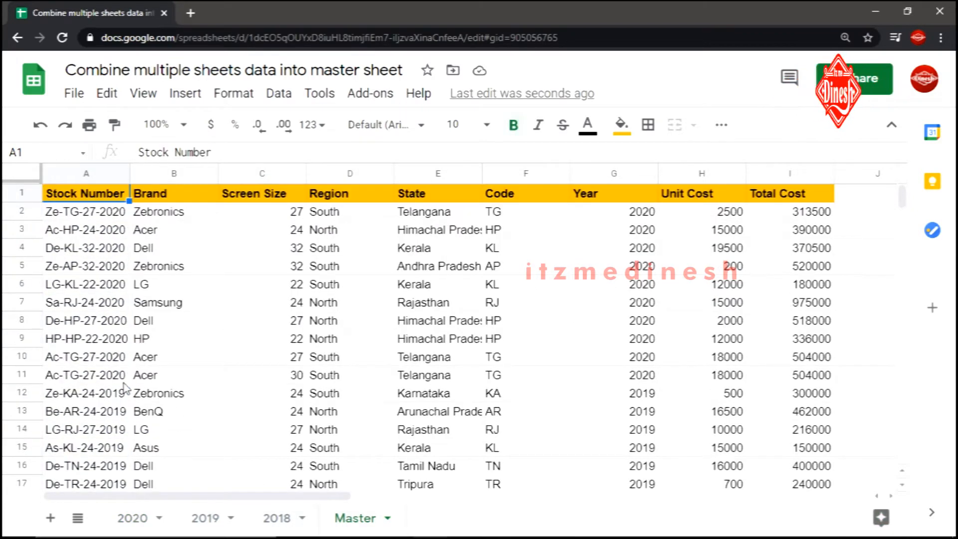
pyautogui.press('Down')
pyautogui.hotkey('ctrl', 'shift', 'Down')
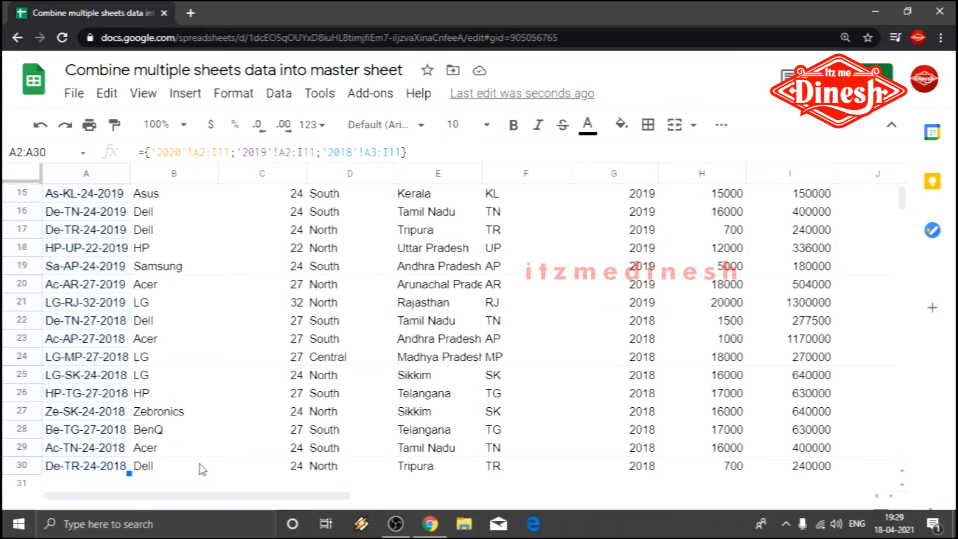
# - Count the stock numbers in A2:A11 on each of the 2019, 2020 and 2018 sheets
pyautogui.click(212, 519)
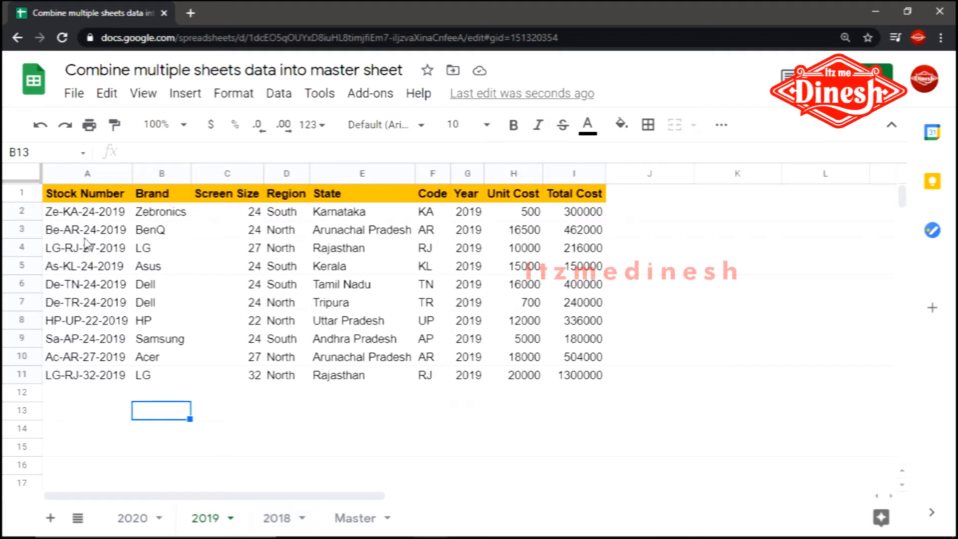
pyautogui.moveTo(78, 215); pyautogui.dragTo(80, 378)
pyautogui.click(132, 517)
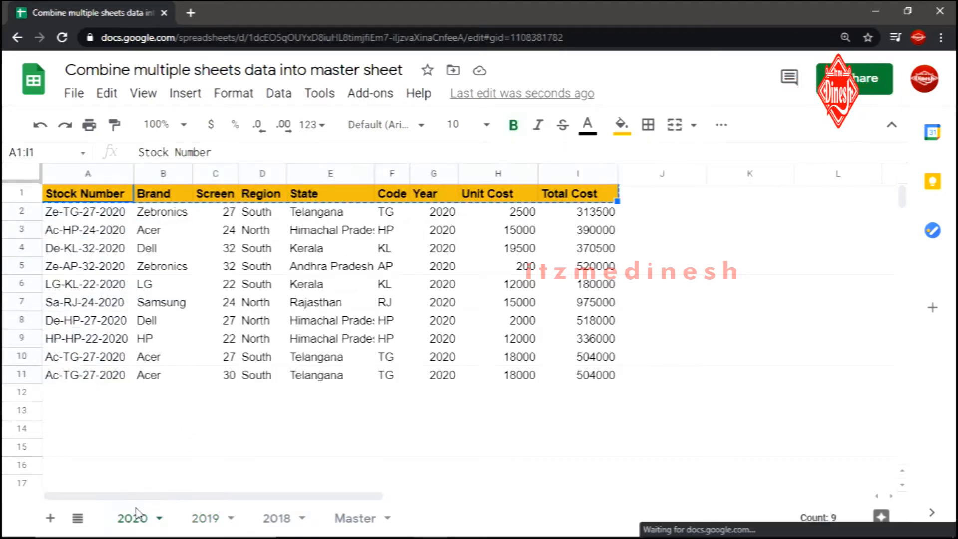
pyautogui.moveTo(95, 382); pyautogui.dragTo(108, 223)
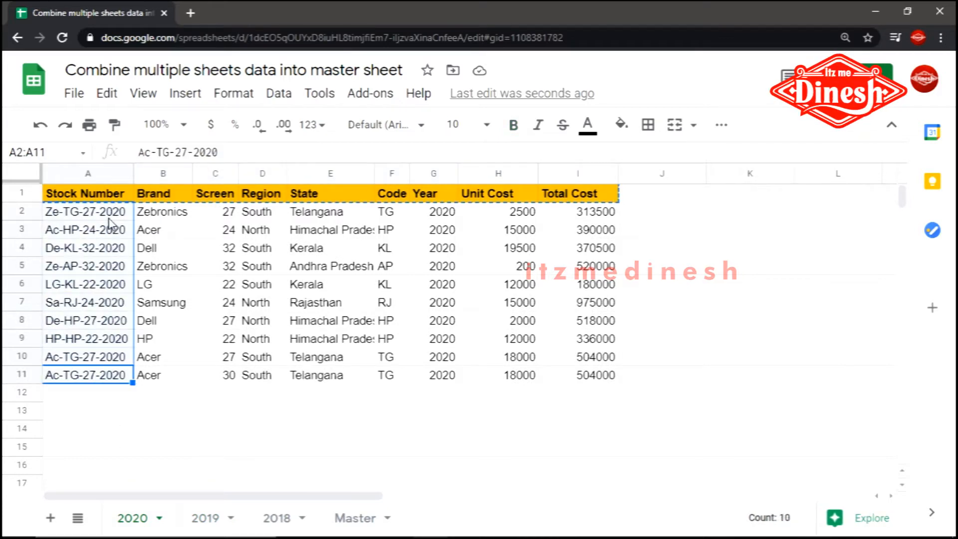
pyautogui.click(277, 519)
pyautogui.moveTo(118, 374); pyautogui.dragTo(111, 220)
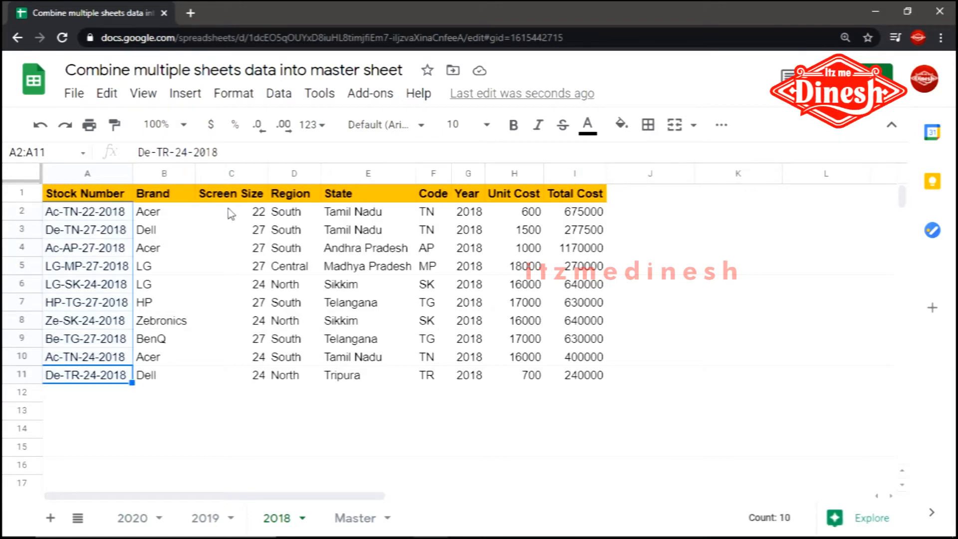
# - Correct the 2018 range in the Master sheet's array formula to '2018'!A2:I11
pyautogui.click(350, 518)
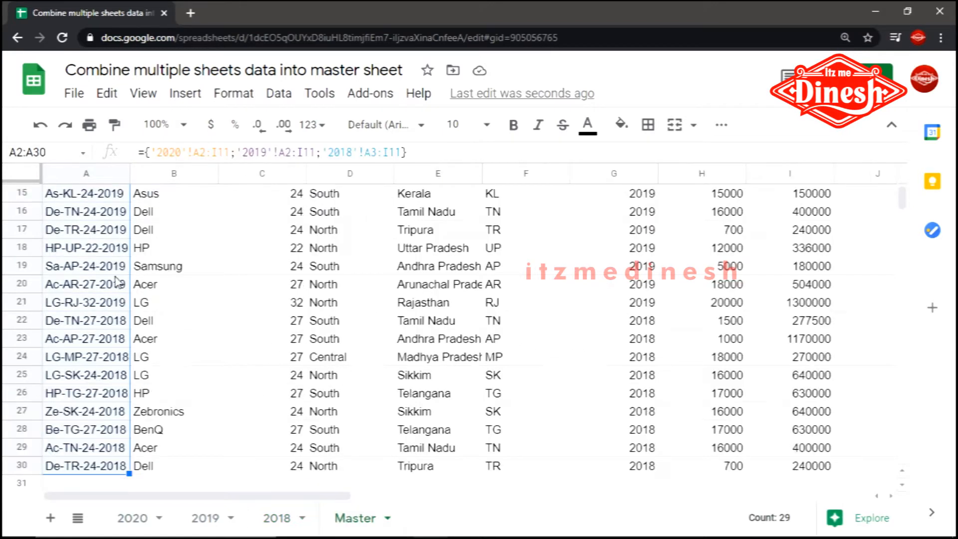
pyautogui.scroll(-4, 96, 237)
pyautogui.scroll(10, 96, 234)
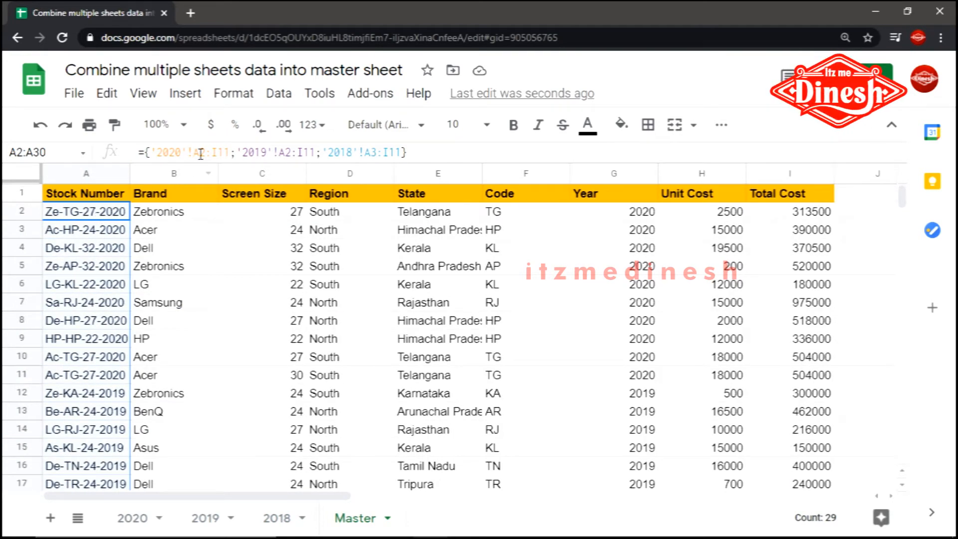
pyautogui.click(377, 152)
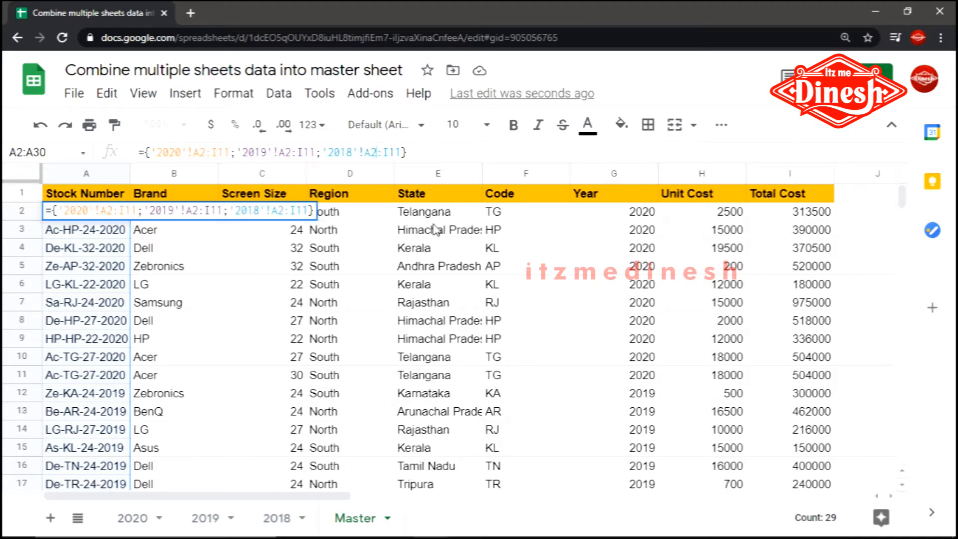
pyautogui.press('Return')
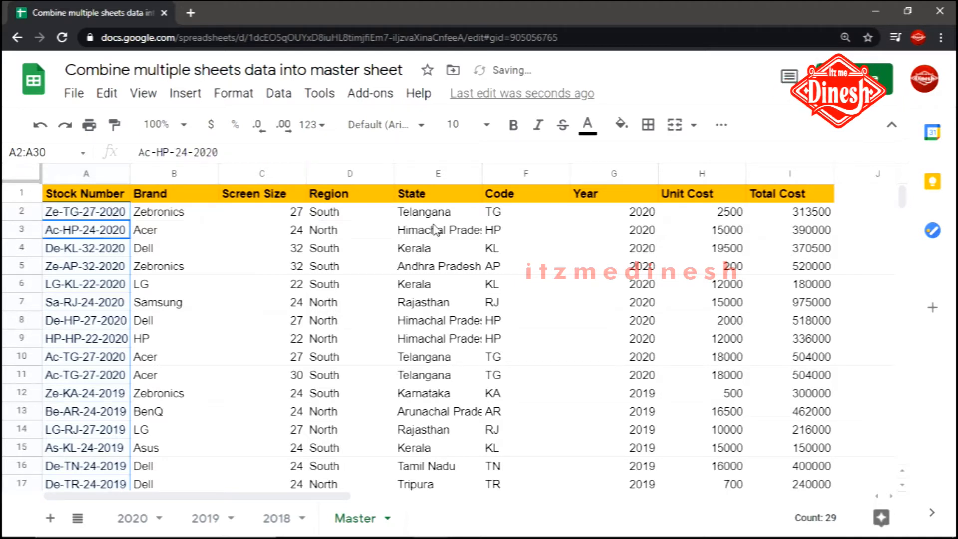
# - Count the combined stock numbers in column A of the Master sheet, from A2 down to the last row
pyautogui.click(112, 273)
pyautogui.click(93, 214)
pyautogui.hotkey('ctrl', 'shift', 'Down')
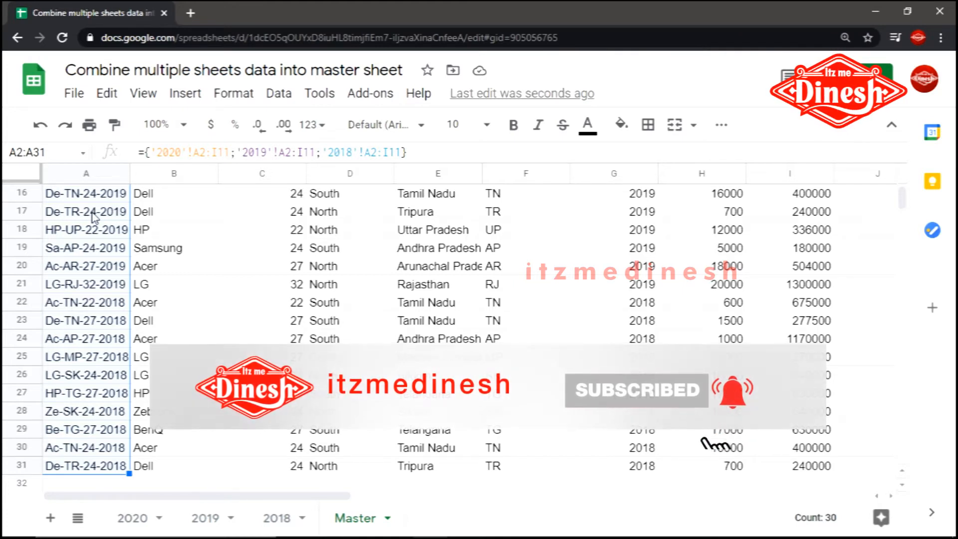
pyautogui.click(170, 282)
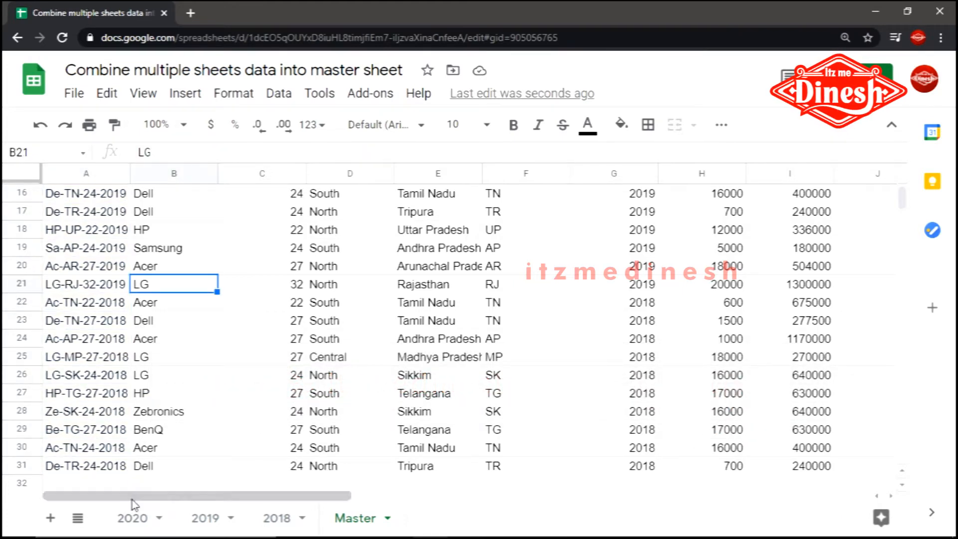
# - Copy the HP-HP-22-2020 record in row 9 of the 2020 sheet into the empty row 12
pyautogui.click(132, 518)
pyautogui.click(98, 359)
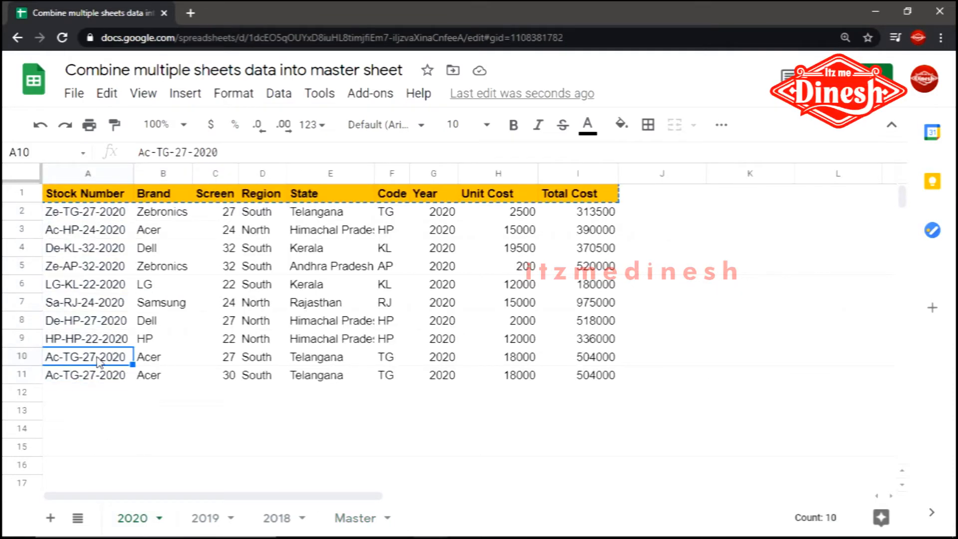
pyautogui.moveTo(91, 341); pyautogui.dragTo(586, 341)
pyautogui.hotkey('ctrl', 'c')
pyautogui.click(100, 392)
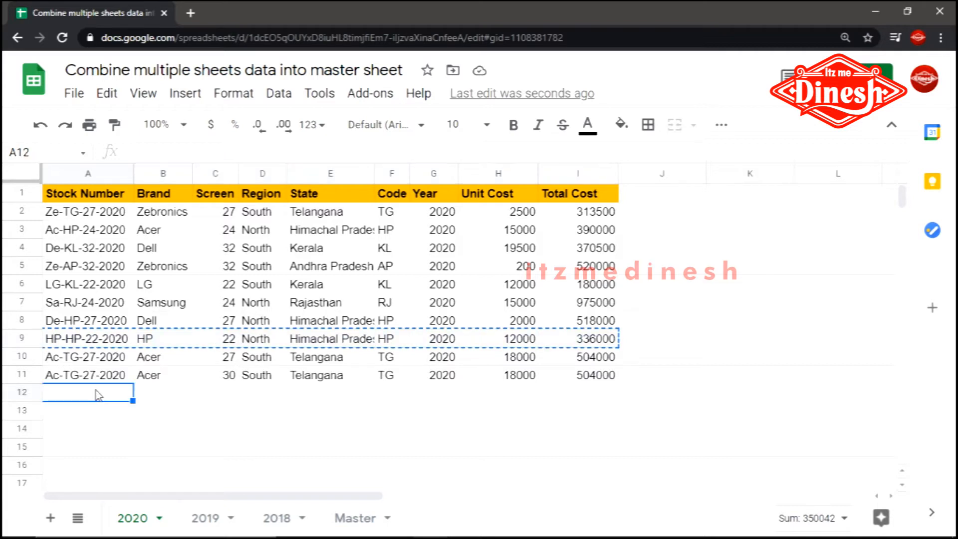
pyautogui.hotkey('ctrl', 'v')
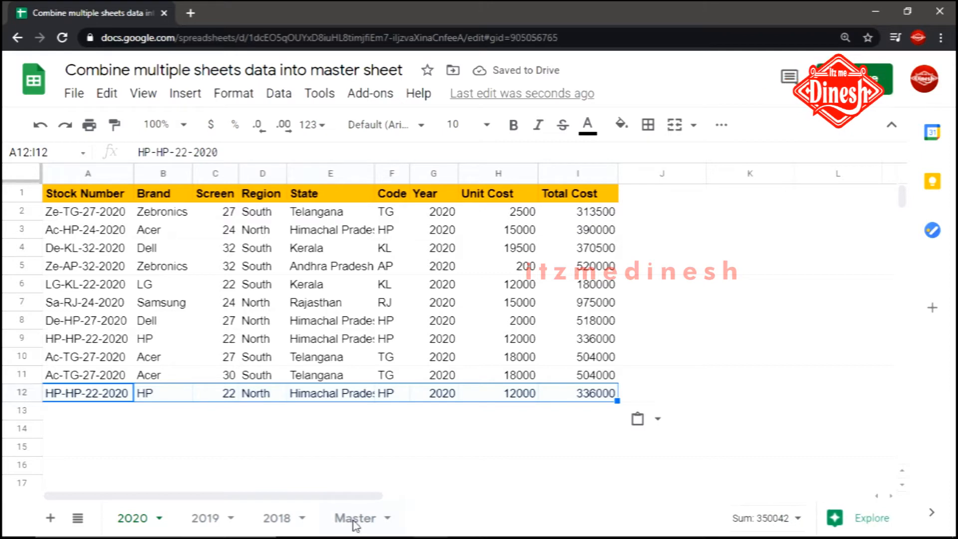
# - Make the ranges in the Master sheet's A2 formula open-ended: ={'2020'!A2:I;'2019'!A2:I;'2018'!A2:I}
pyautogui.click(354, 519)
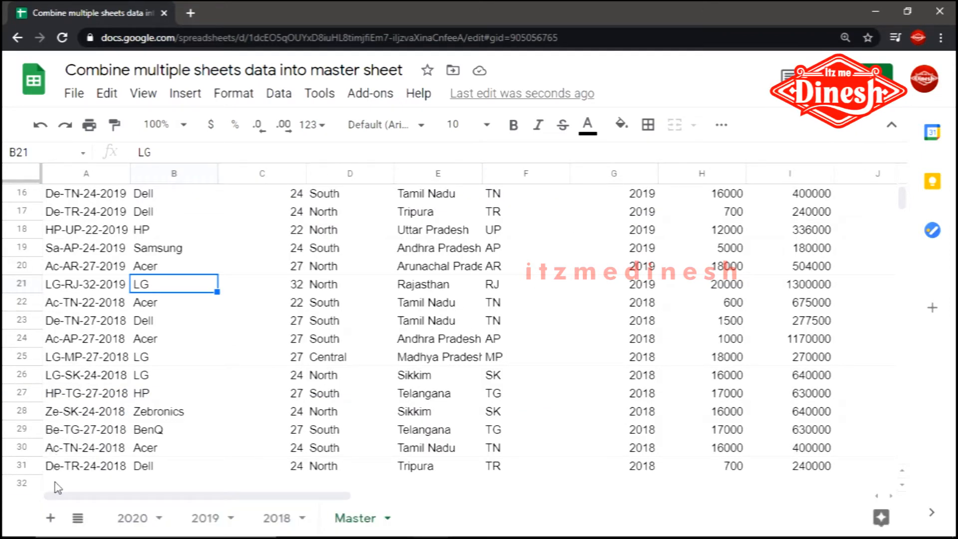
pyautogui.click(57, 363)
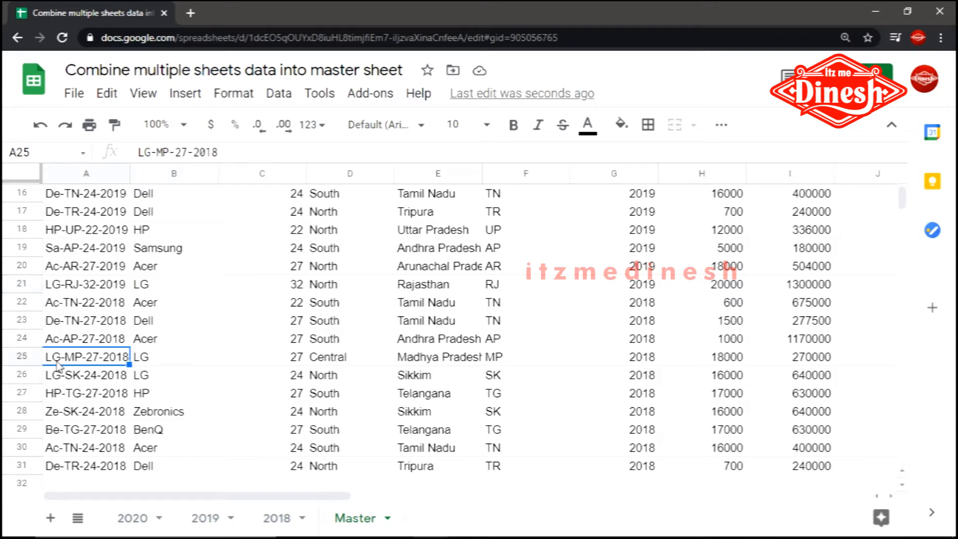
pyautogui.hotkey('ctrl', 'Home')
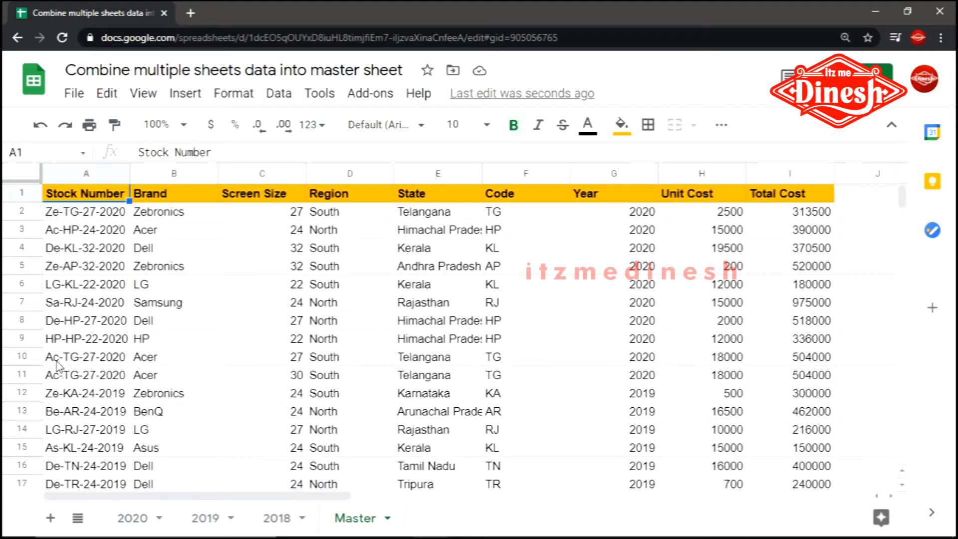
pyautogui.press('Down')
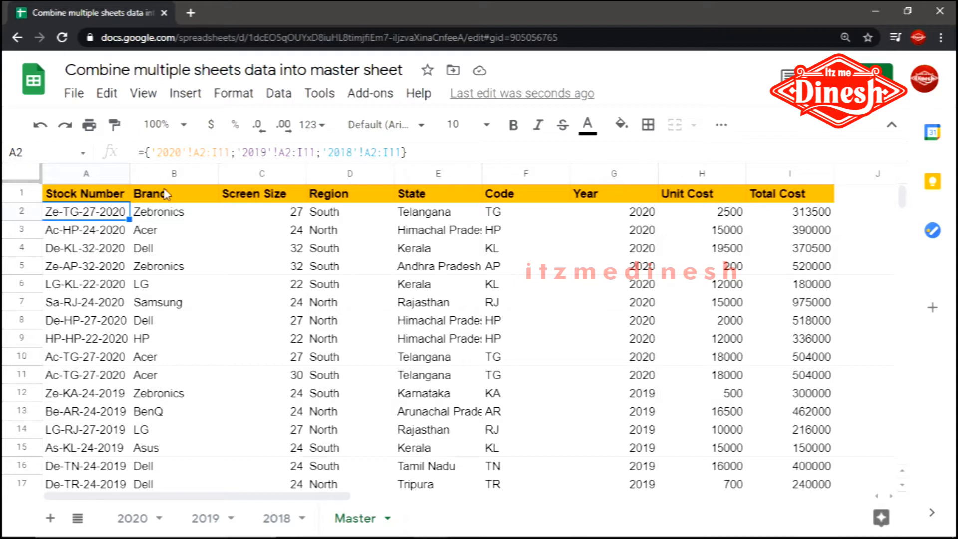
pyautogui.click(220, 153)
pyautogui.moveTo(220, 152); pyautogui.dragTo(232, 158)
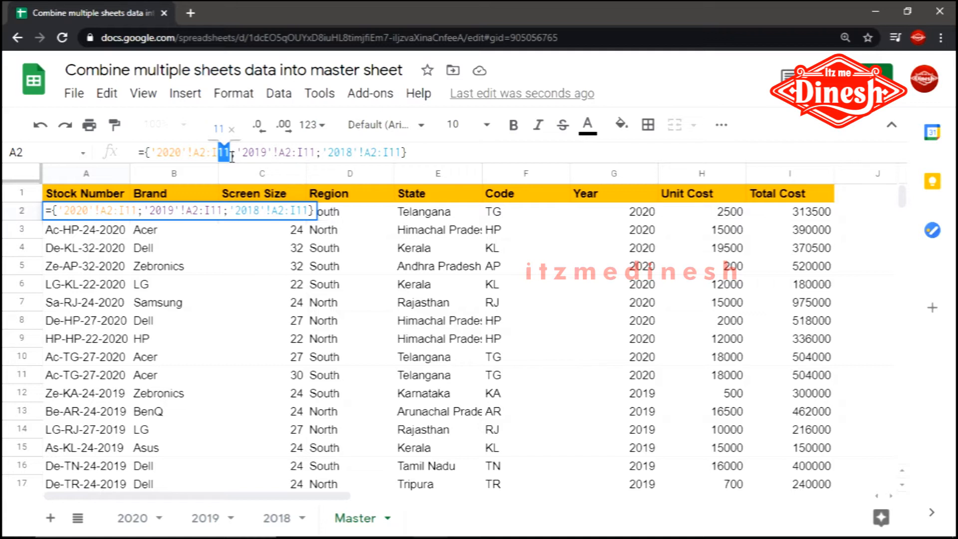
pyautogui.press('BackSpace')
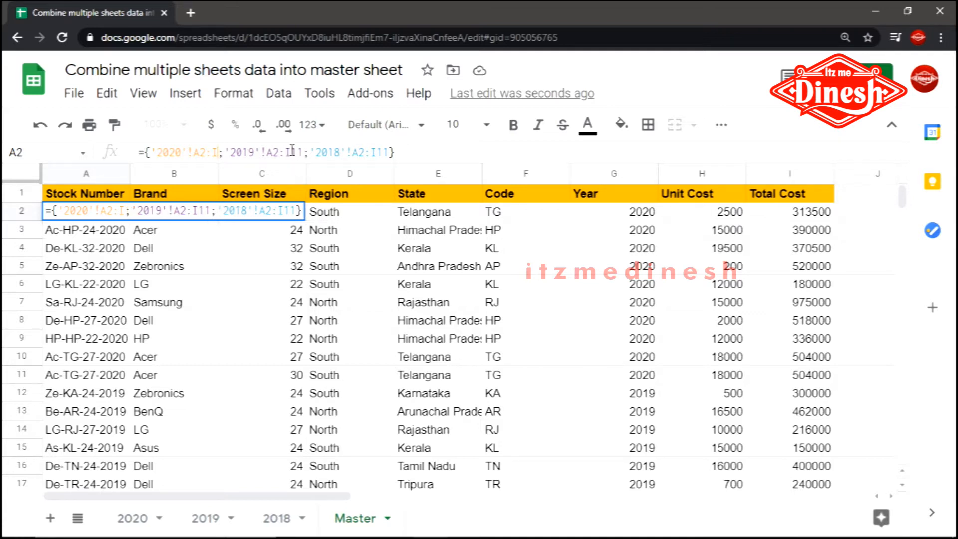
pyautogui.moveTo(294, 152); pyautogui.dragTo(304, 154)
pyautogui.press('BackSpace')
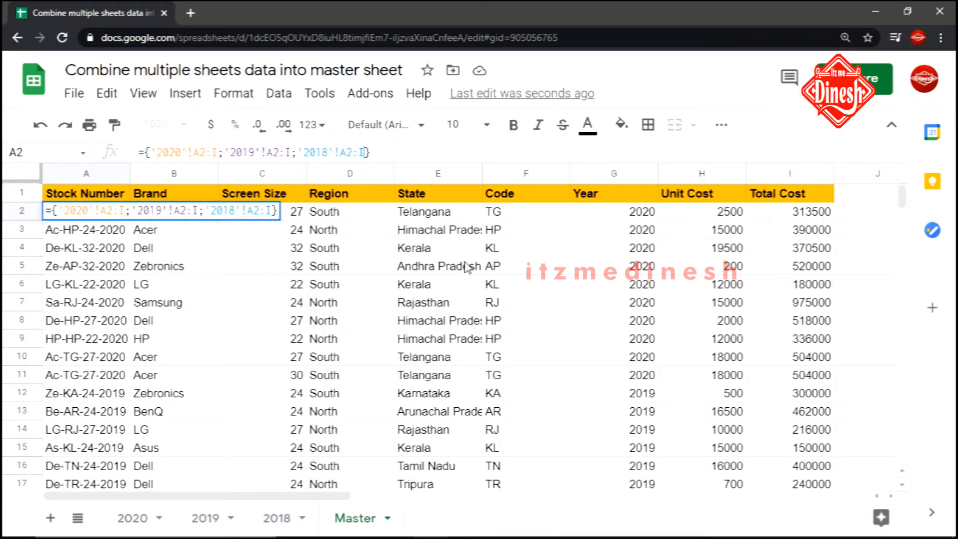
pyautogui.press('Return')
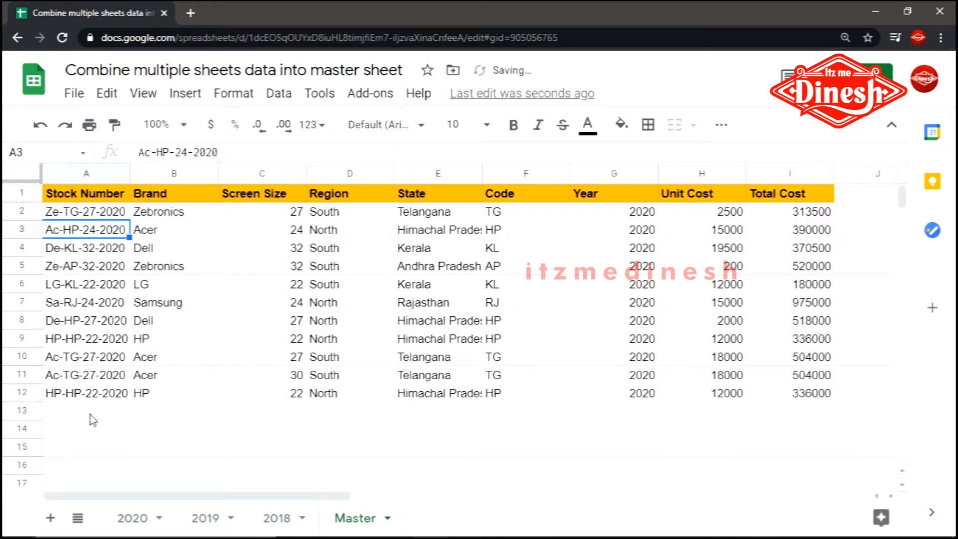
# - Examine where the 2020, 2019 and 2018 blocks and the blank rows between them fall down the Master sheet
pyautogui.click(89, 396)
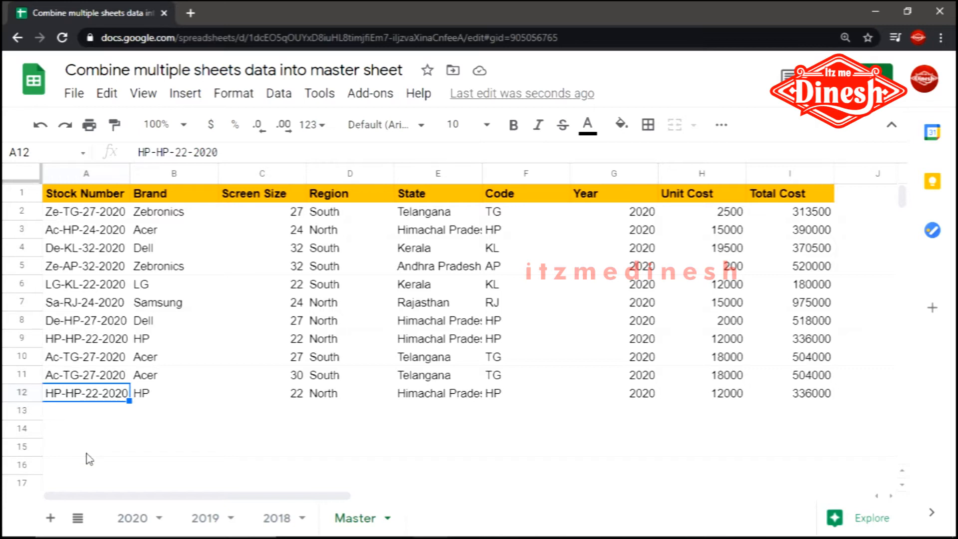
pyautogui.hotkey('ctrl', 'Down')
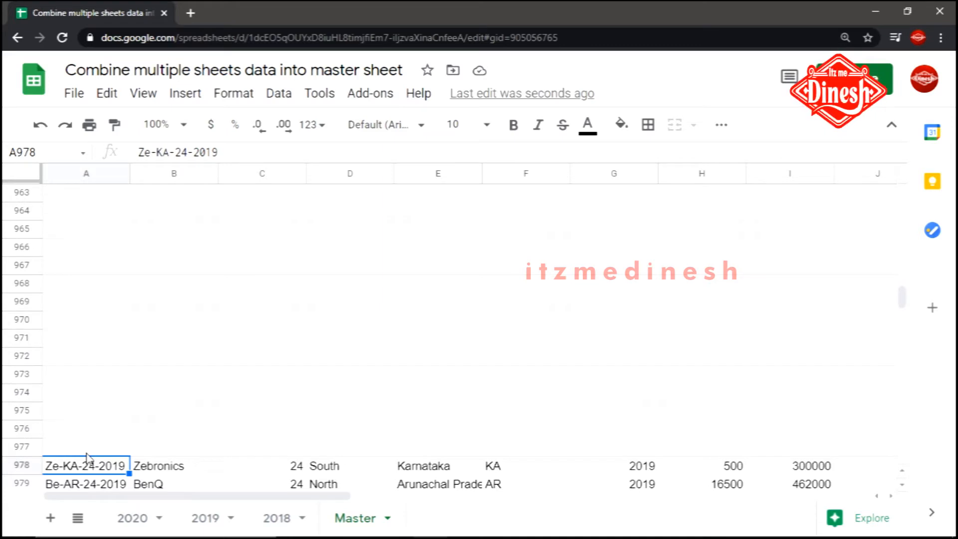
pyautogui.scroll(-3, 87, 456)
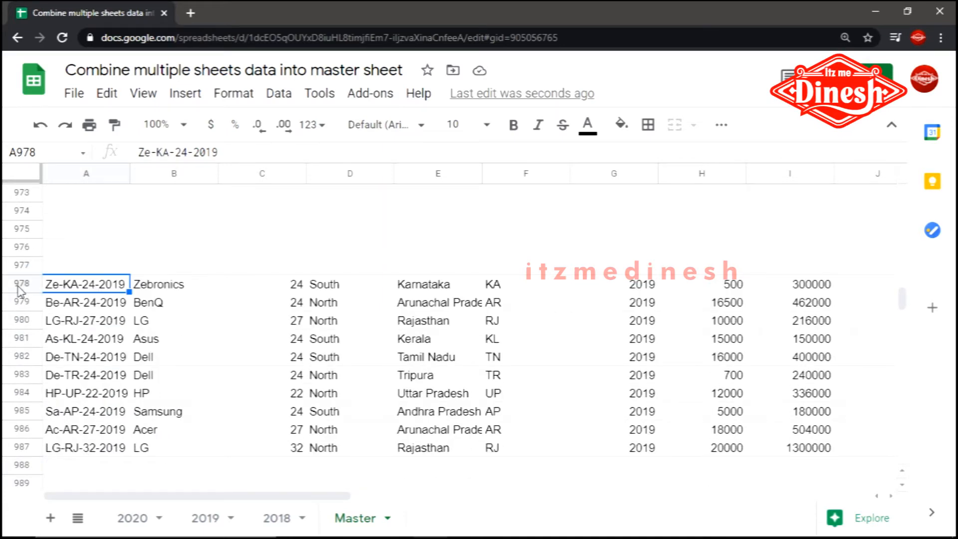
pyautogui.hotkey('ctrl', 'Down')
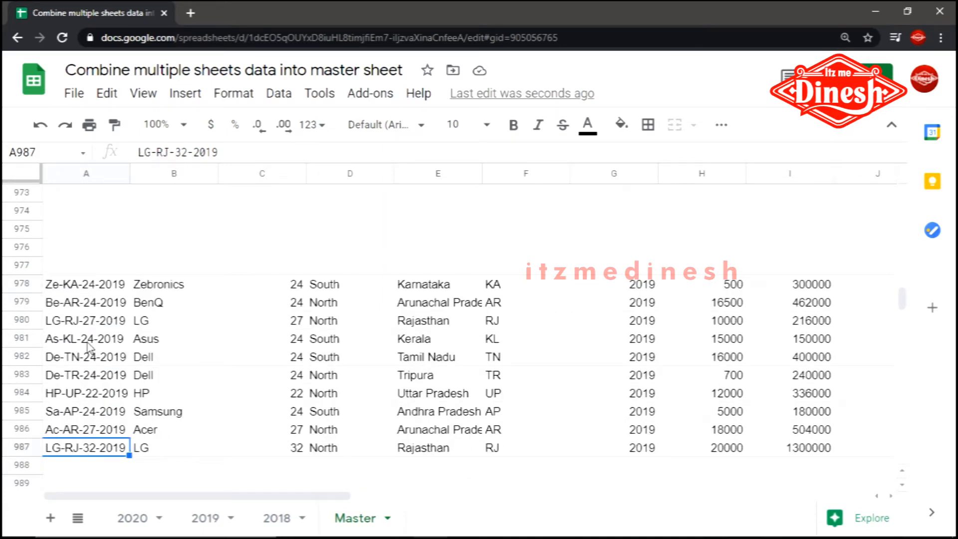
pyautogui.hotkey('ctrl', 'Down')
pyautogui.scroll(-3, 88, 343)
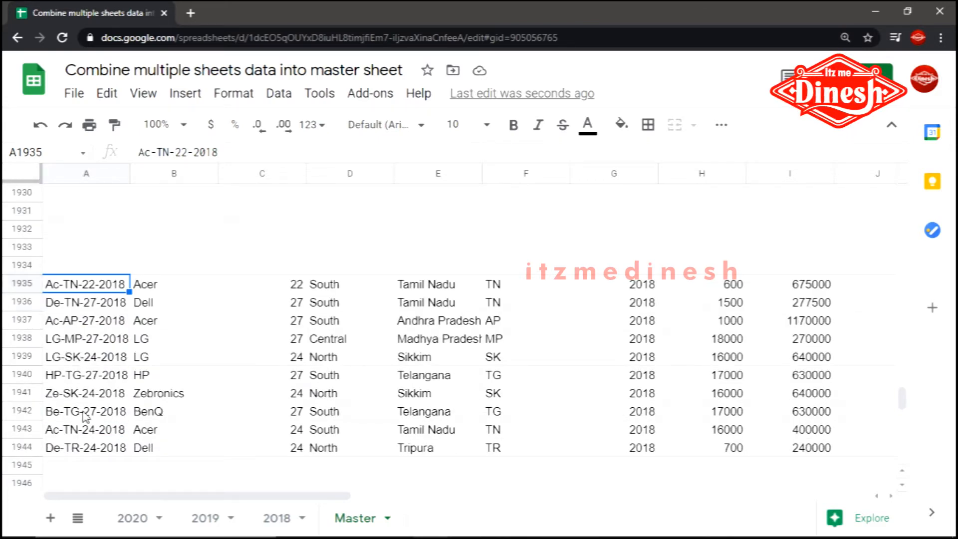
pyautogui.moveTo(85, 199); pyautogui.dragTo(95, 265)
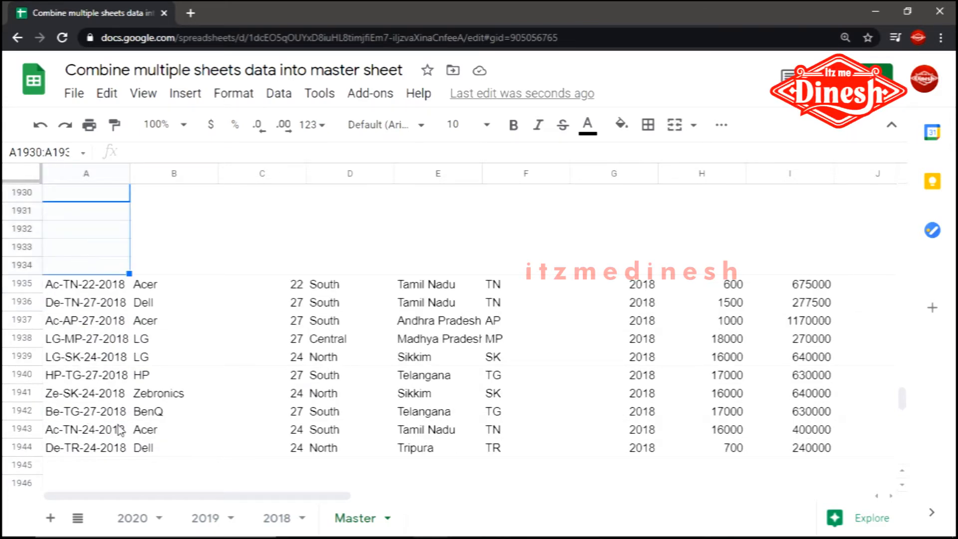
# - Examine how far the empty rows extend below the data on the 2020 and 2019 sheets
pyautogui.click(122, 516)
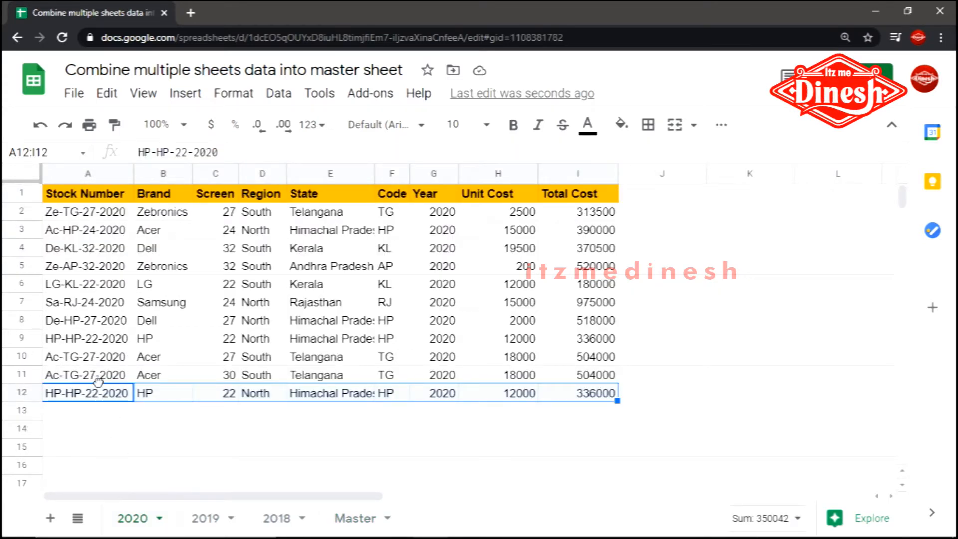
pyautogui.click(65, 401)
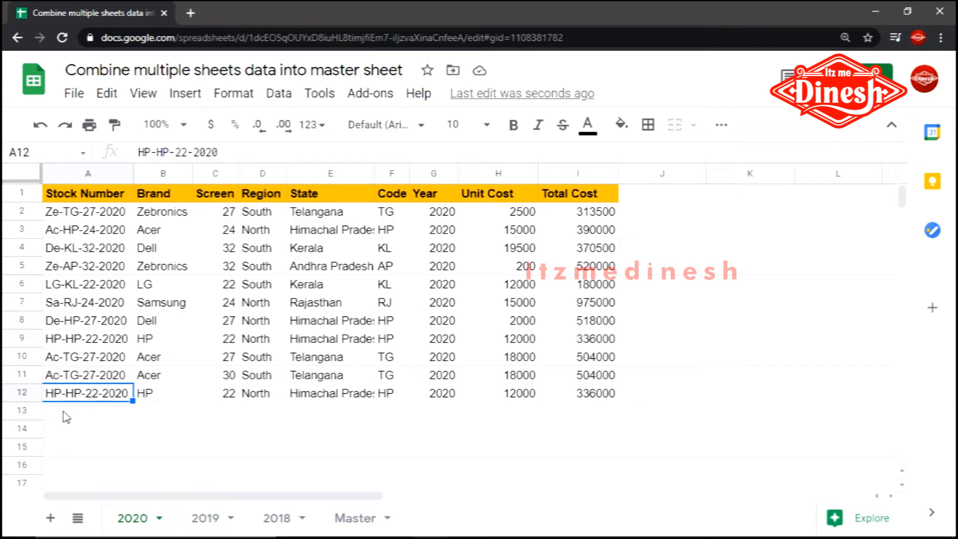
pyautogui.click(66, 417)
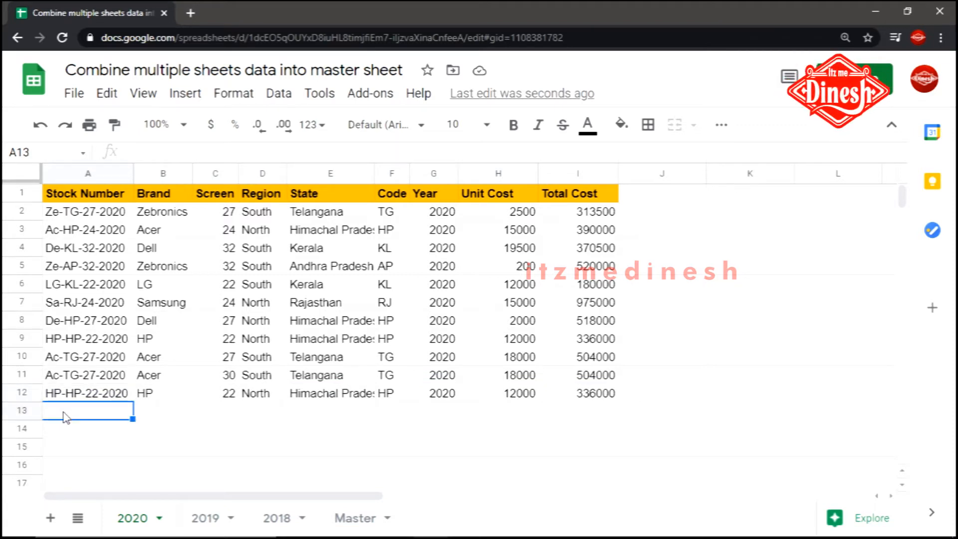
pyautogui.hotkey('ctrl', 'shift', 'Down')
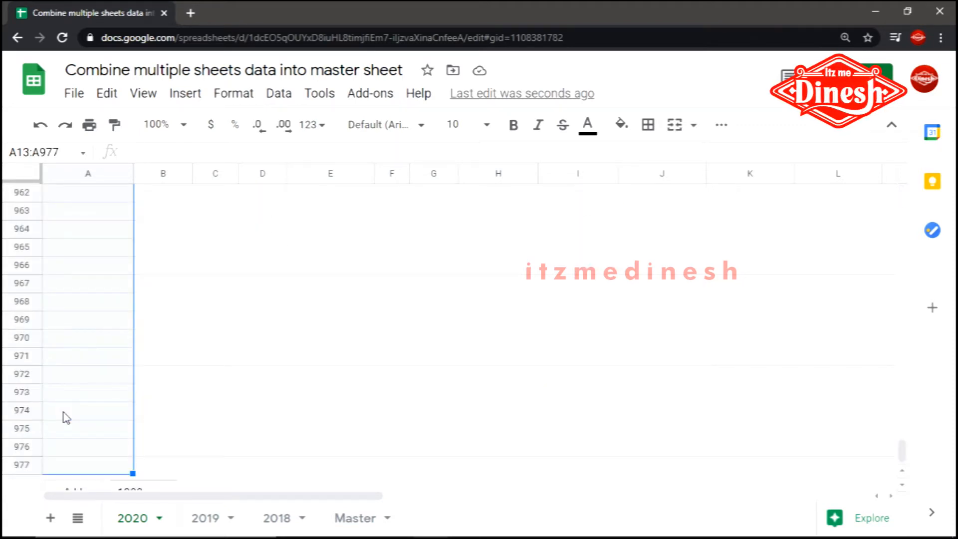
pyautogui.press('Up')
pyautogui.press('Down')
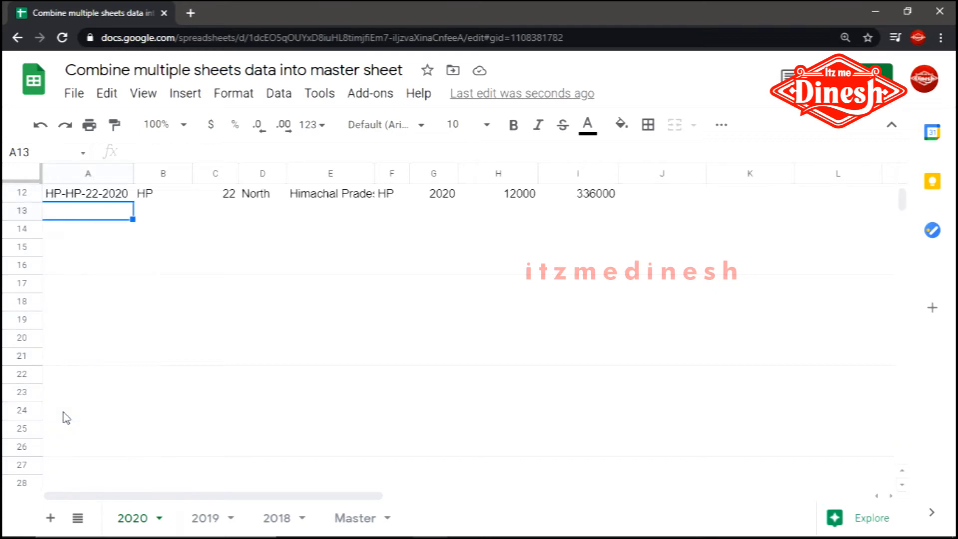
pyautogui.click(206, 518)
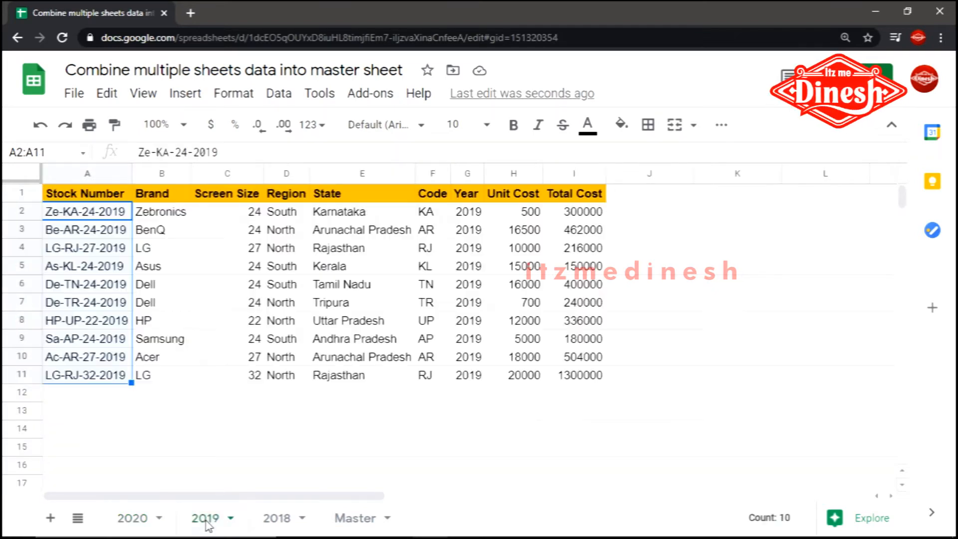
pyautogui.click(95, 402)
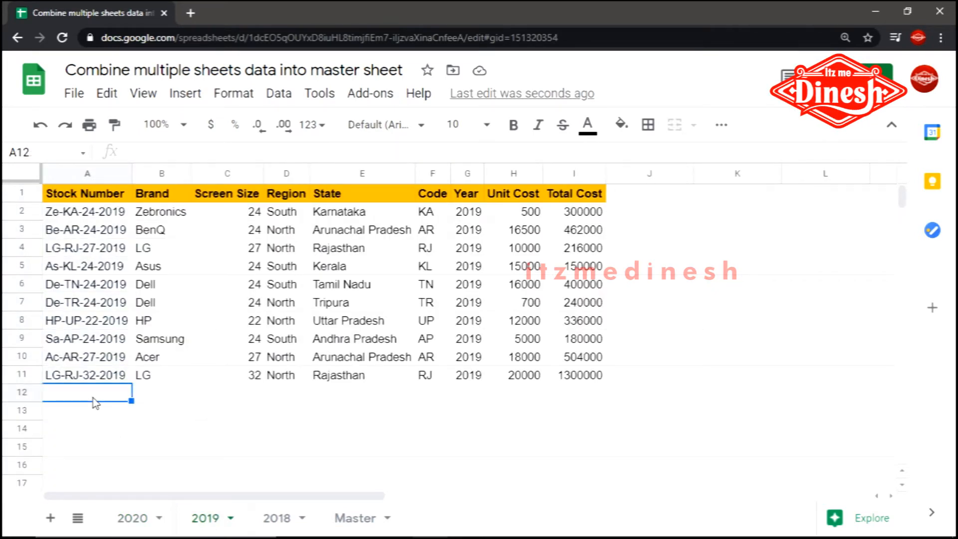
pyautogui.hotkey('ctrl', 'shift', 'Down')
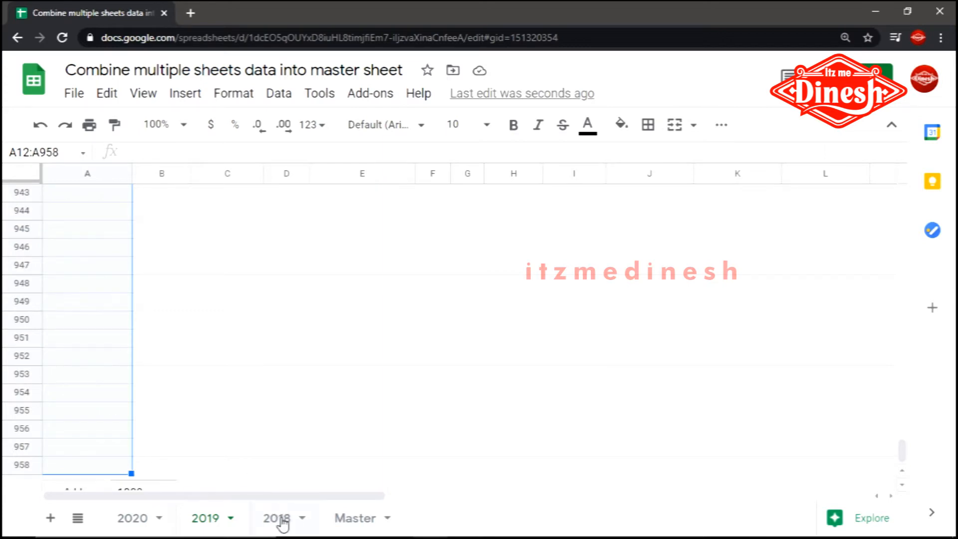
# - In the Master sheet's cell A2, wrap the combined array {'2020'!A2:I;'2019'!A2:I;'2018'!A2:I} in a QUERY function
pyautogui.click(349, 518)
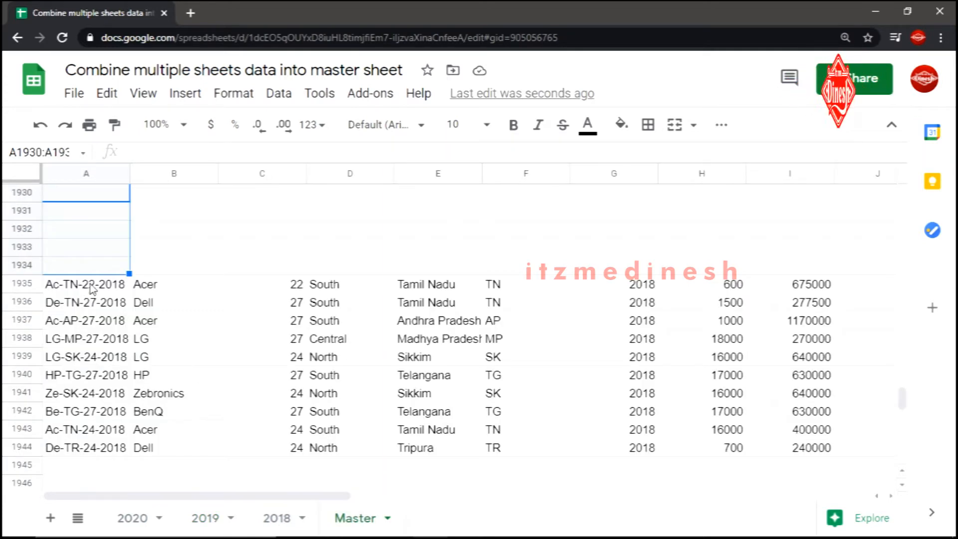
pyautogui.click(69, 269)
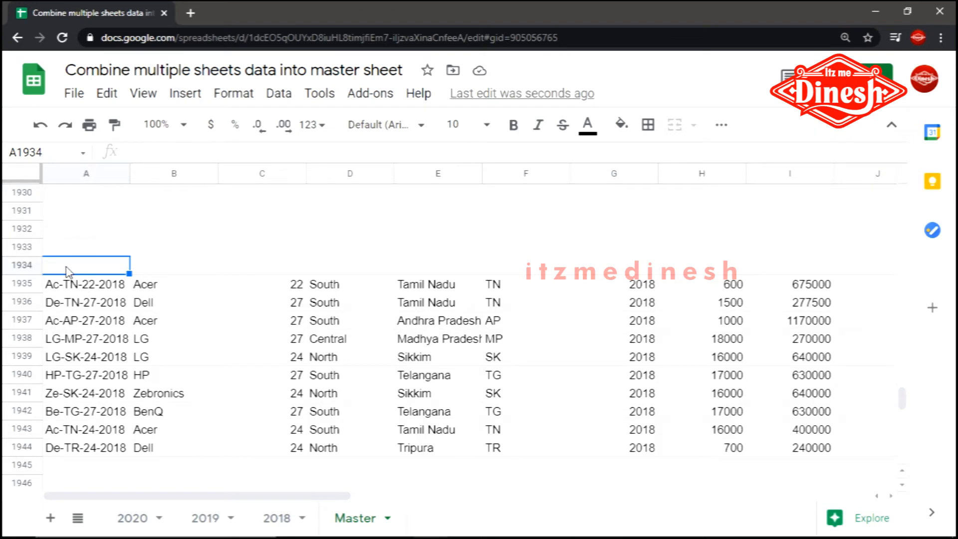
pyautogui.hotkey('ctrl', 'Up')
pyautogui.hotkey('ctrl', 'Up')
pyautogui.press('Down')
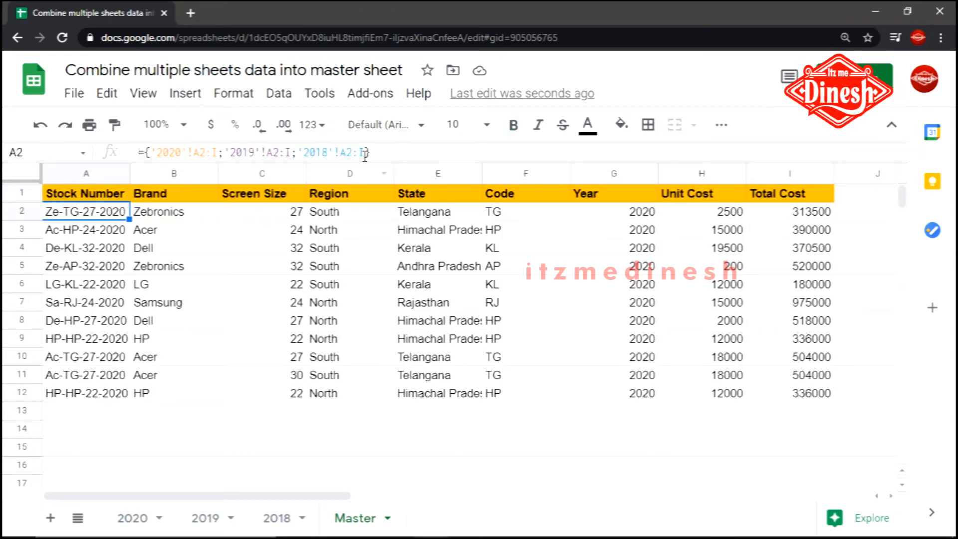
pyautogui.moveTo(379, 153); pyautogui.dragTo(148, 148)
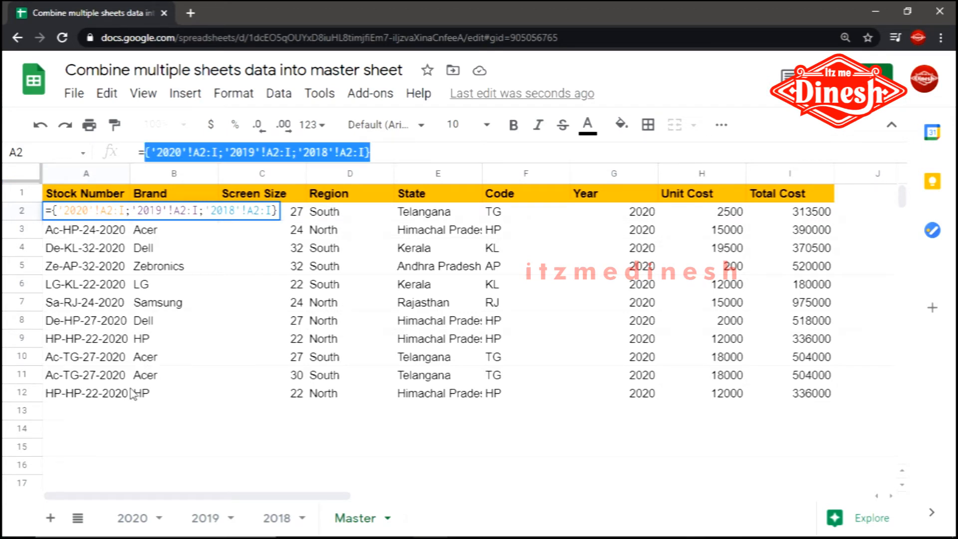
pyautogui.press('BackSpace')
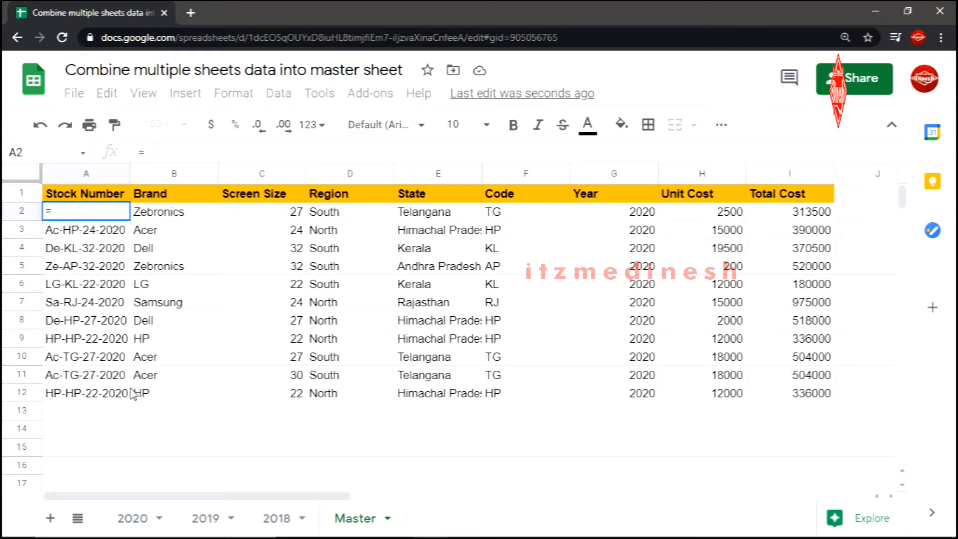
pyautogui.write('qeruy')
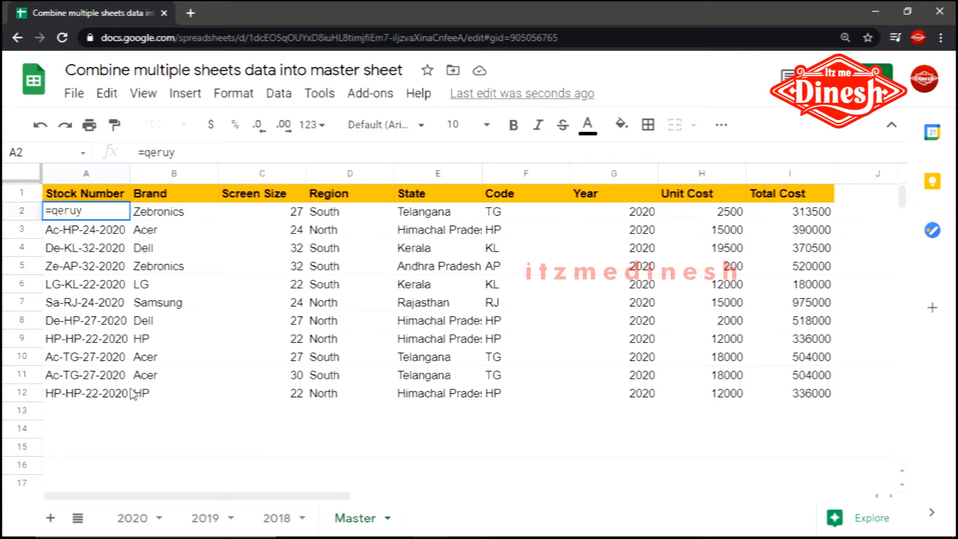
pyautogui.press('BackSpace')
pyautogui.press('BackSpace')
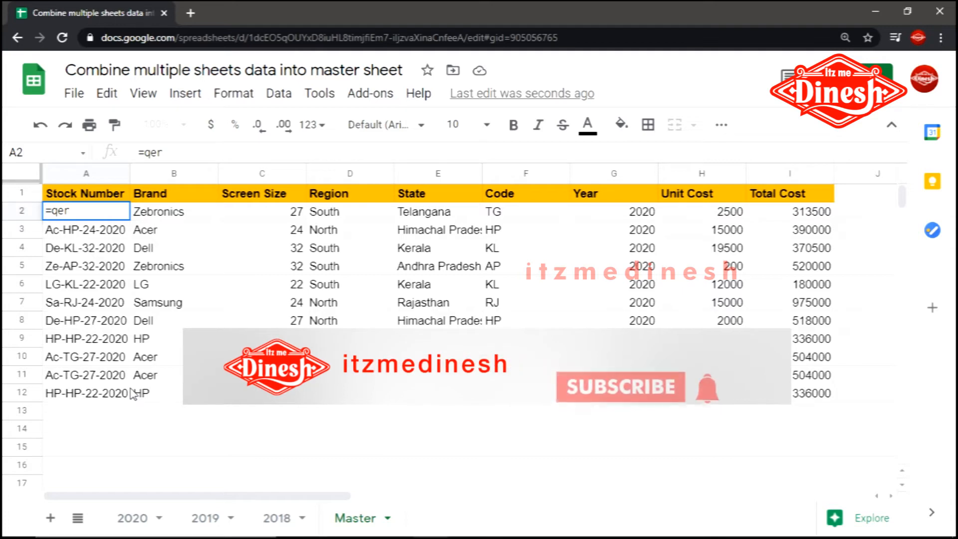
pyautogui.press('BackSpace')
pyautogui.press('BackSpace')
pyautogui.write('uer')
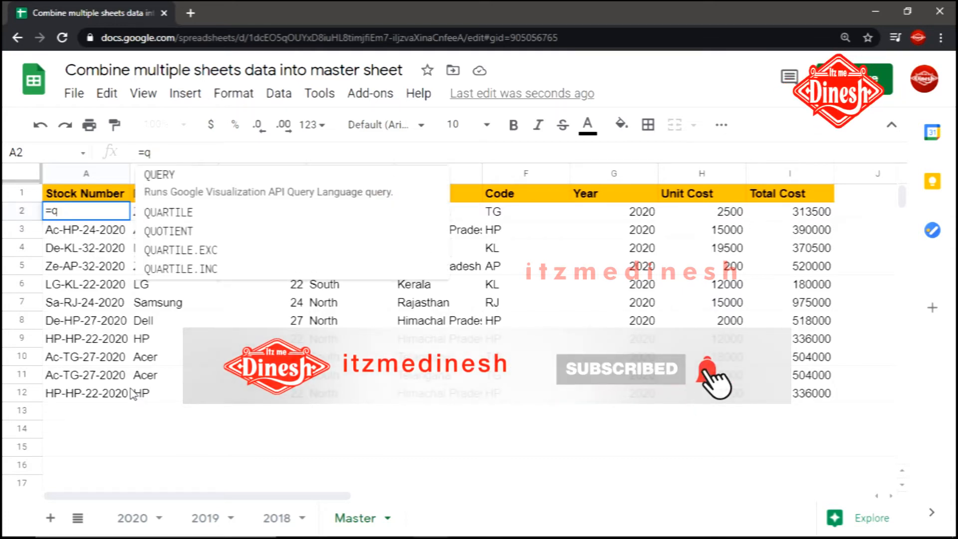
pyautogui.press('Tab')
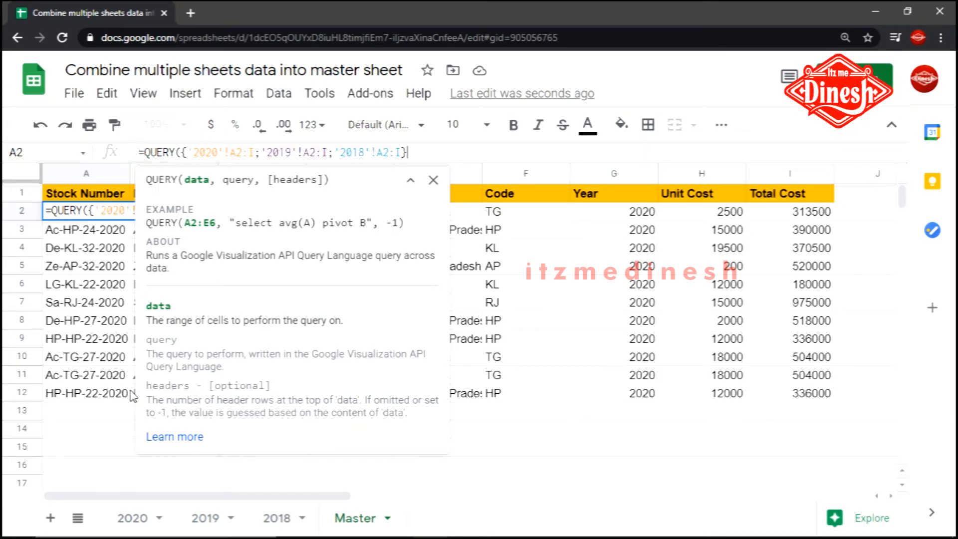
# - Complete the A2 QUERY formula with the query "select * where Col1 is not null" and 0 header rows
pyautogui.write(',')
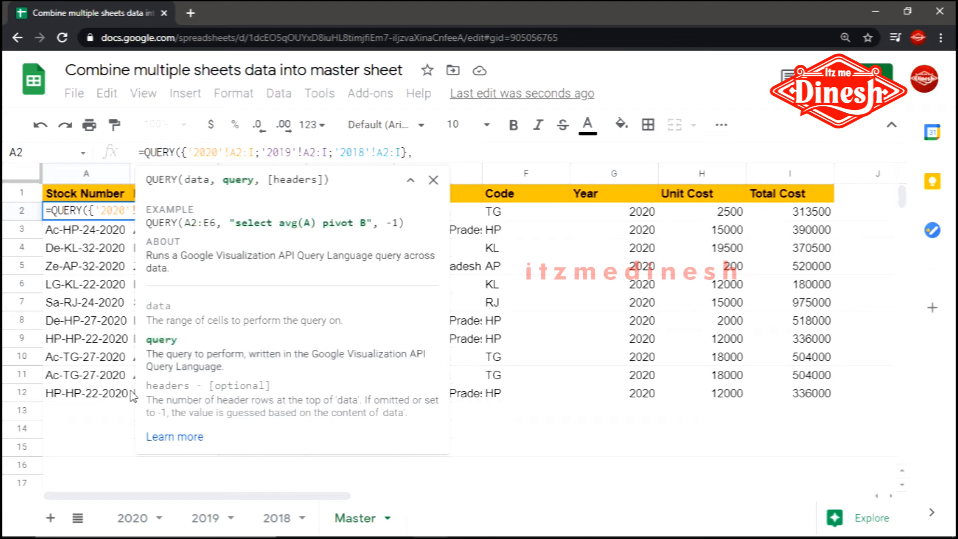
pyautogui.write('""')
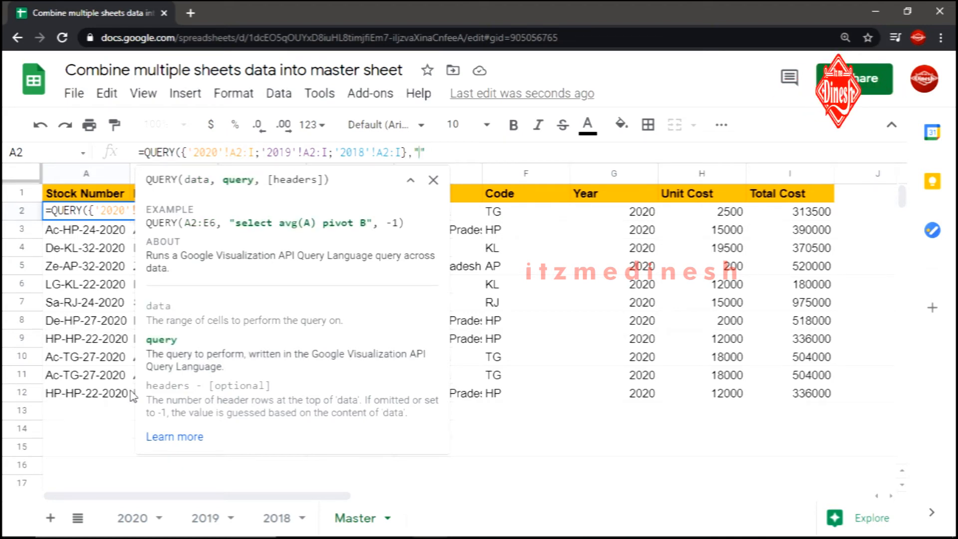
pyautogui.write('select')
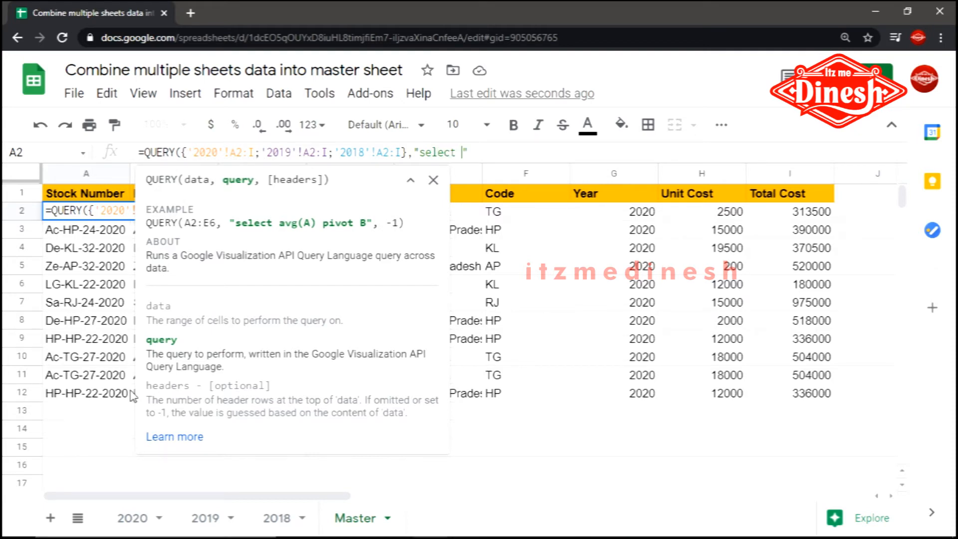
pyautogui.write(' * where')
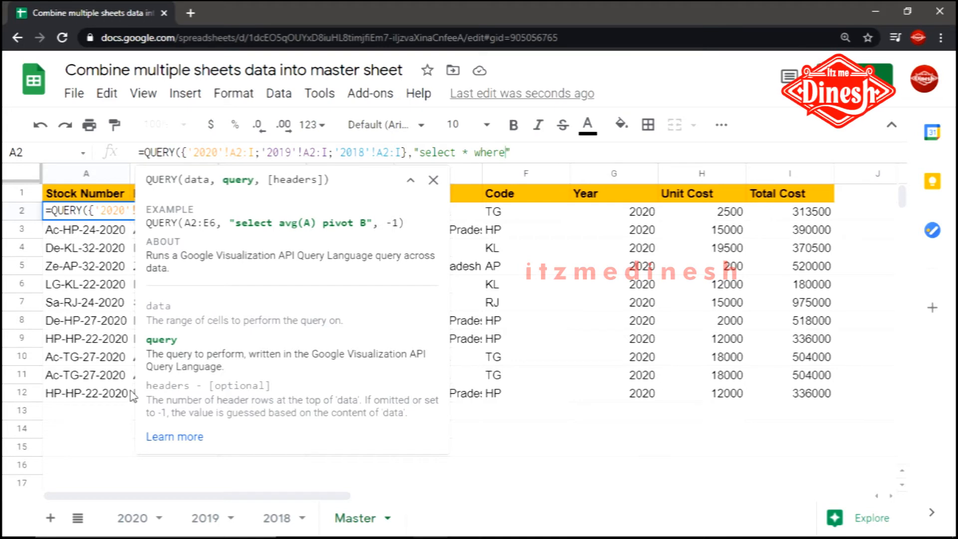
pyautogui.write(' Q')
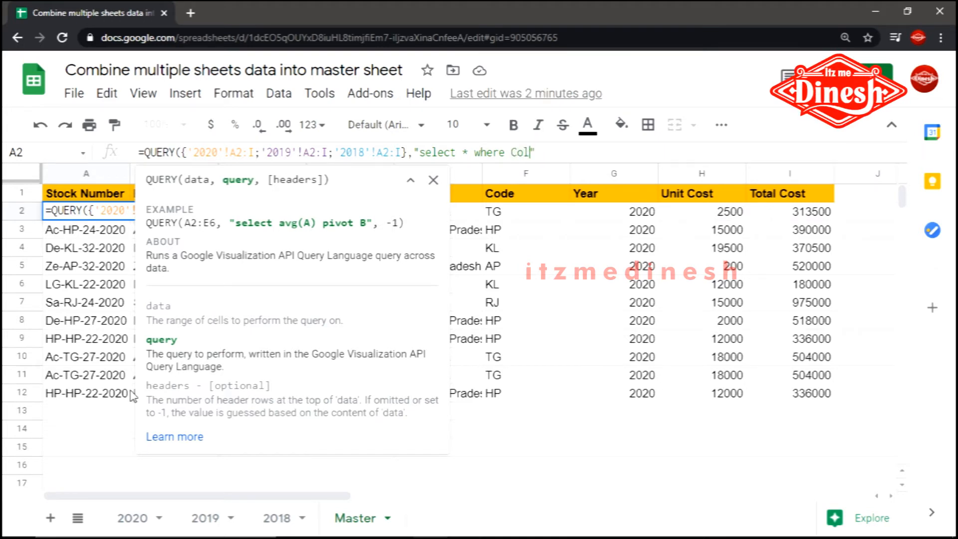
pyautogui.write('ol1 is not null')
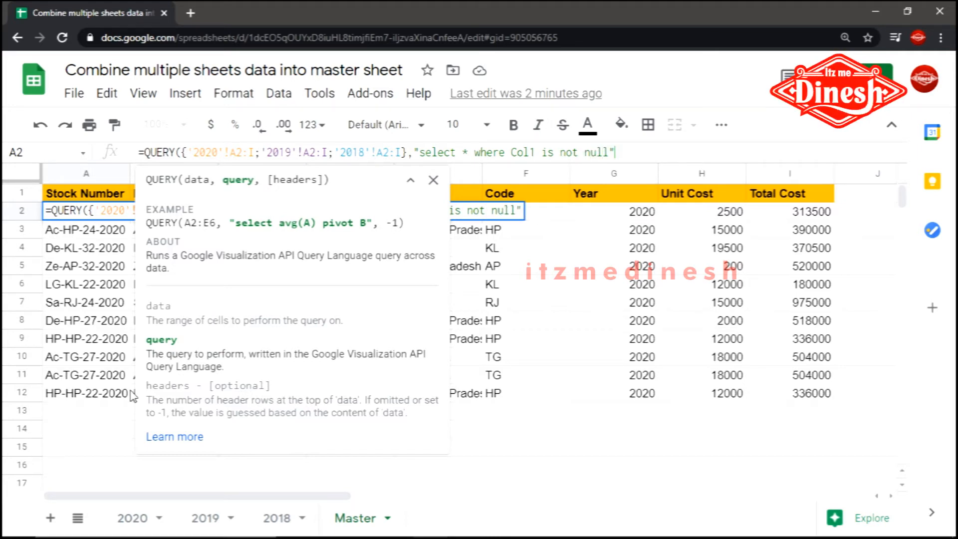
pyautogui.write('",0')
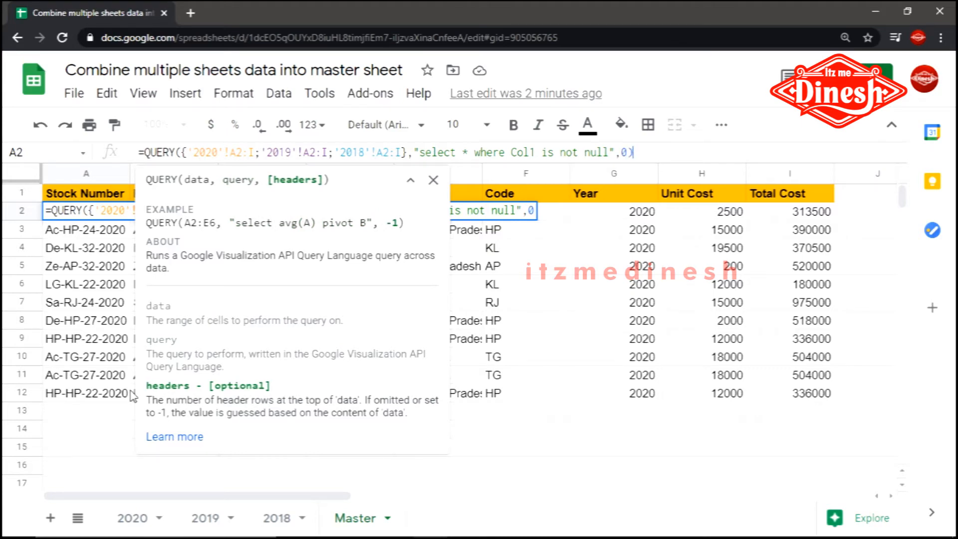
pyautogui.write(')')
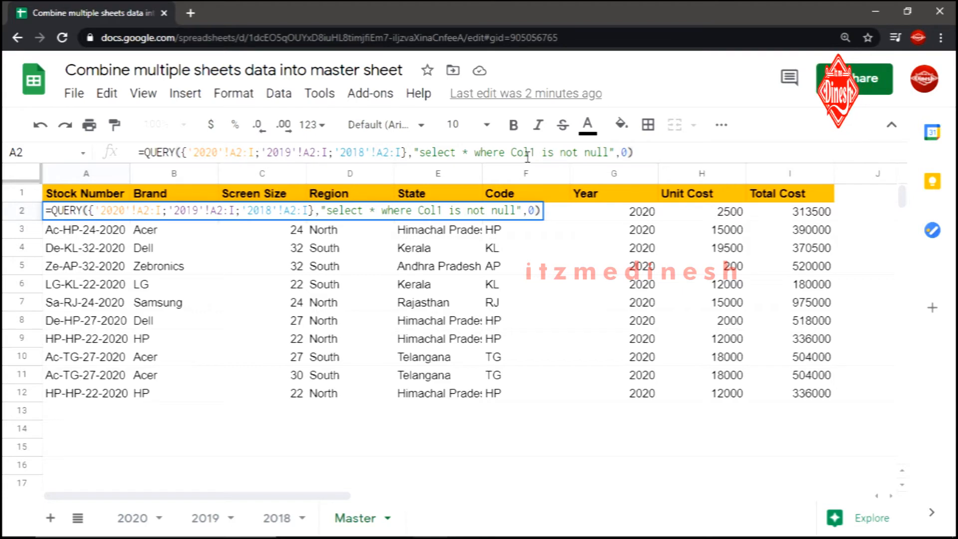
pyautogui.moveTo(512, 151); pyautogui.dragTo(538, 153)
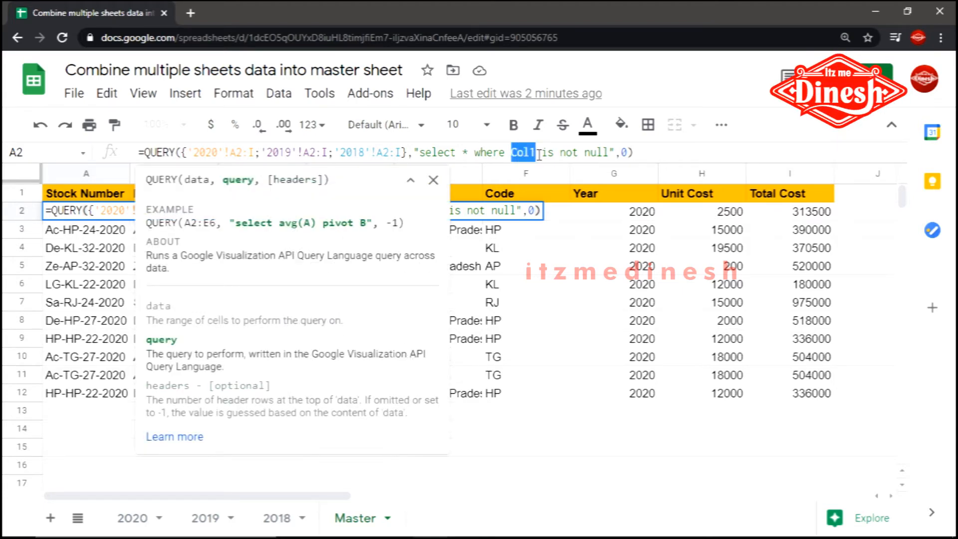
pyautogui.click(639, 150)
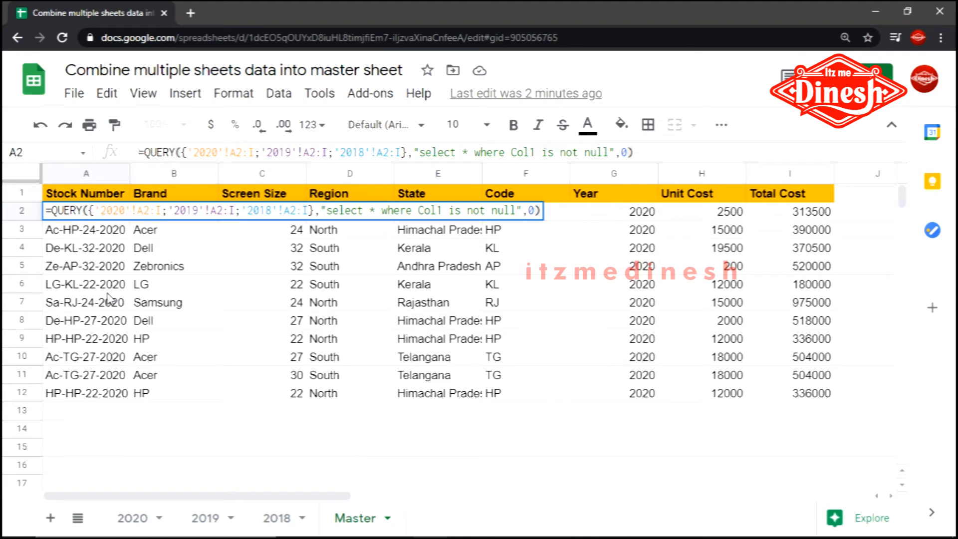
pyautogui.press('Return')
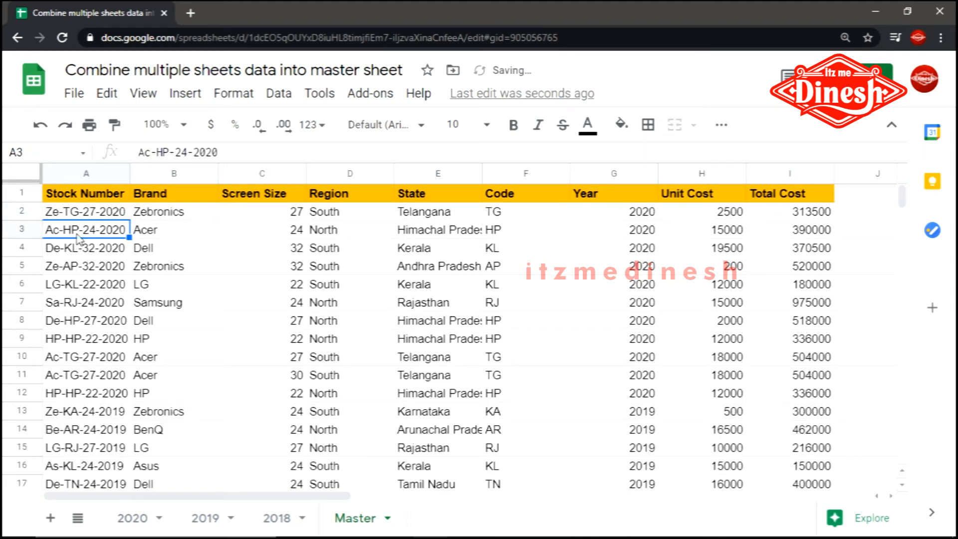
# - Examine the combined records in column A of the Master sheet from row 2 down to the last entry
pyautogui.click(81, 210)
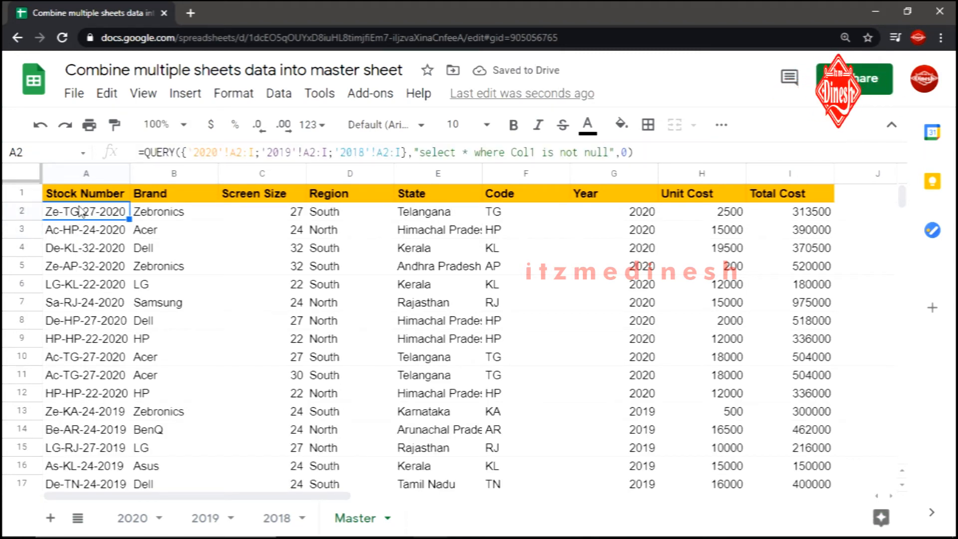
pyautogui.hotkey('ctrl', 'shift', 'Down')
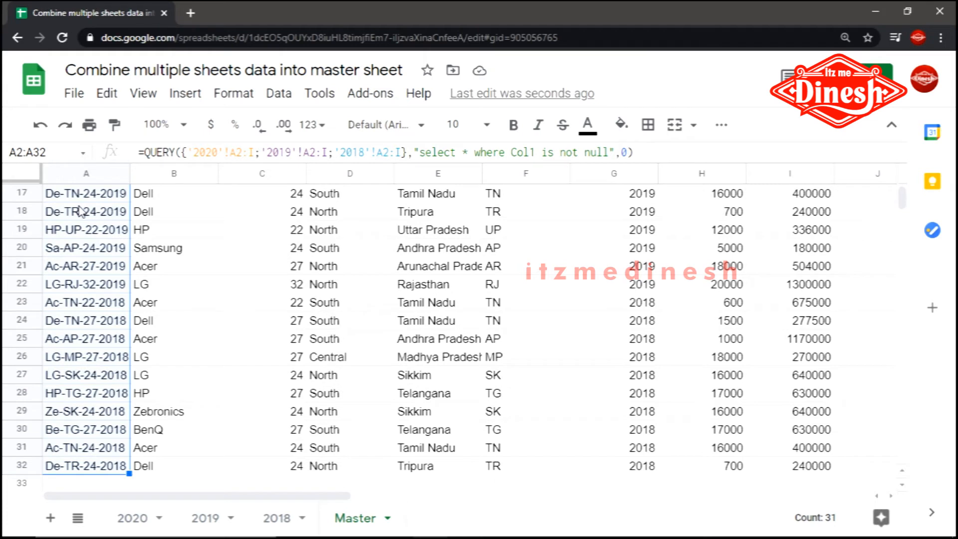
pyautogui.click(103, 469)
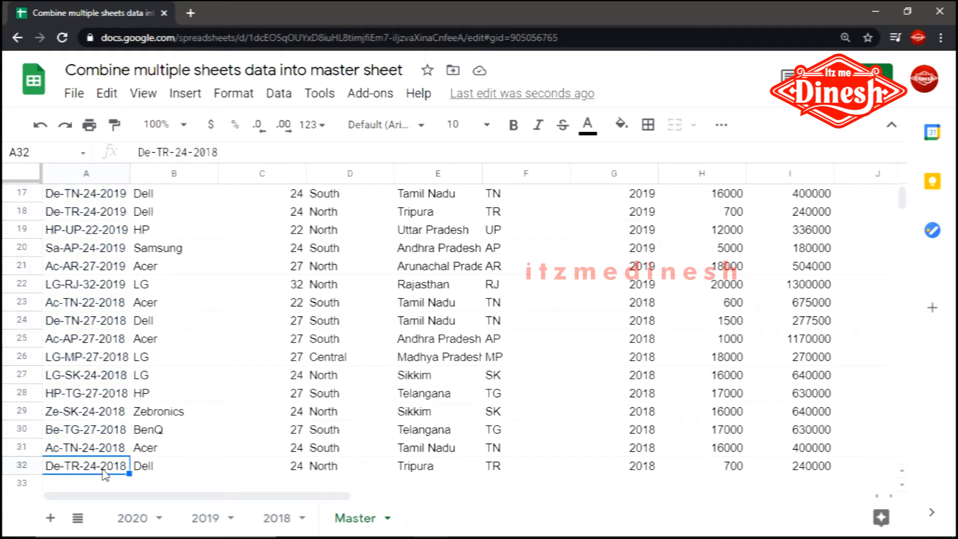
pyautogui.hotkey('ctrl', 'Home')
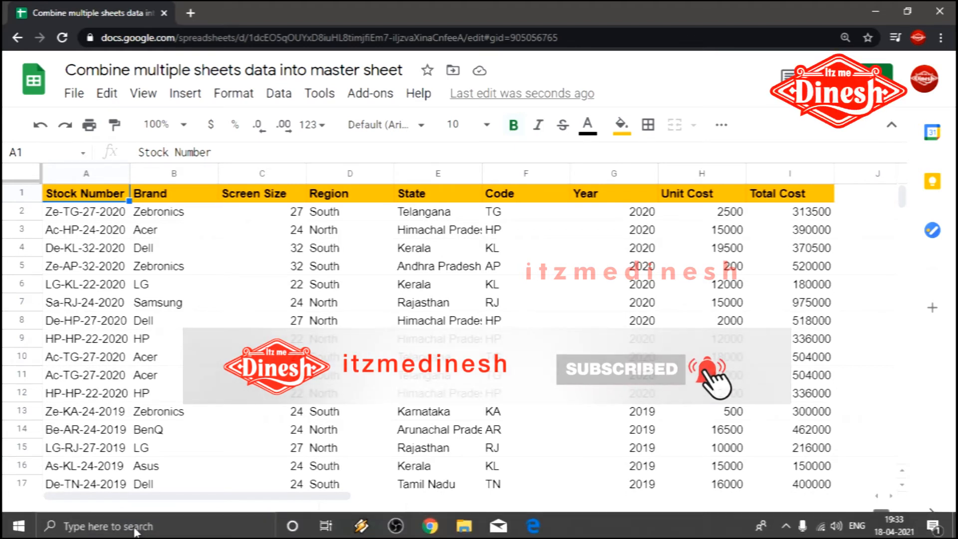
# - Clear the stock number in cell A12 of the 2020 sheet, keeping the rest of the record
pyautogui.click(132, 518)
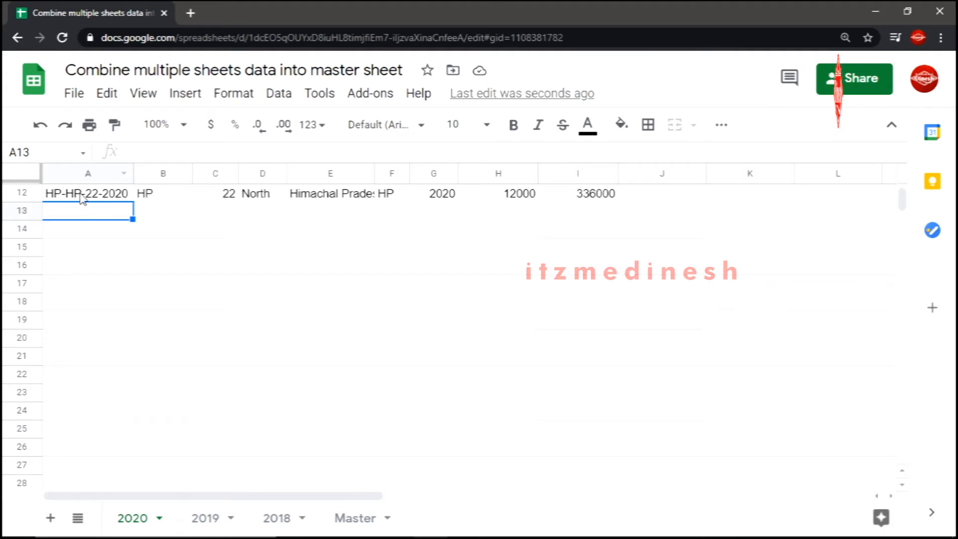
pyautogui.click(82, 197)
pyautogui.press('Delete')
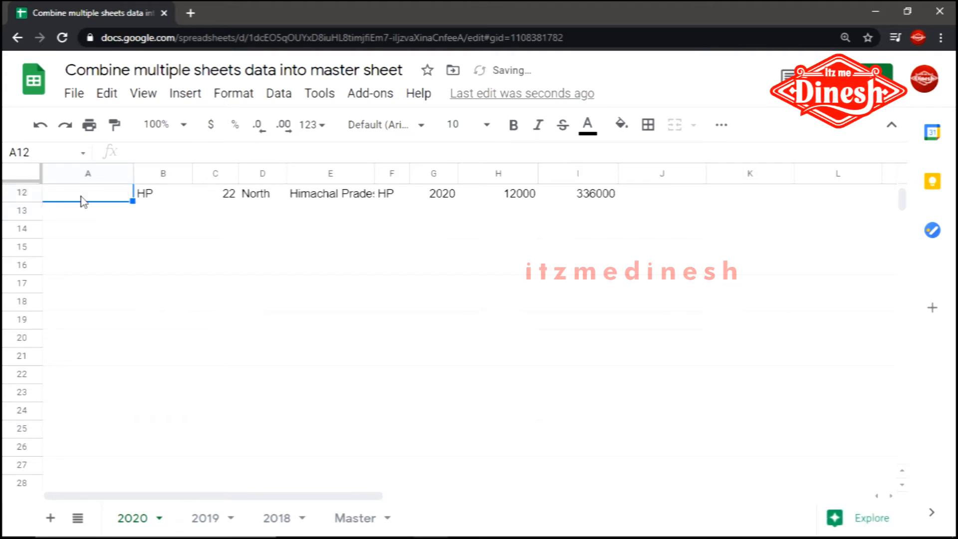
# - Check on the Master sheet how many records the query returns and whether the one without a stock number is included
pyautogui.click(349, 518)
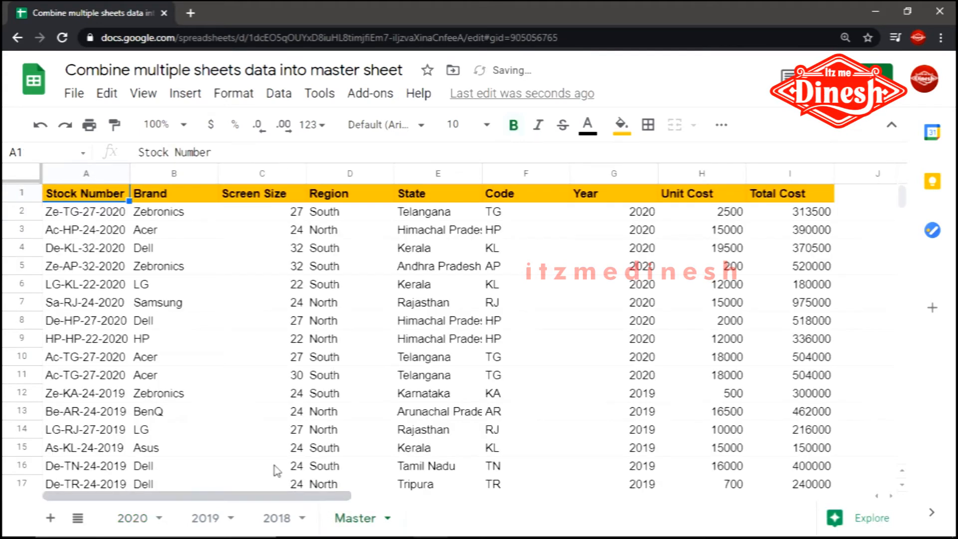
pyautogui.click(101, 215)
pyautogui.hotkey('ctrl', 'shift', 'Down')
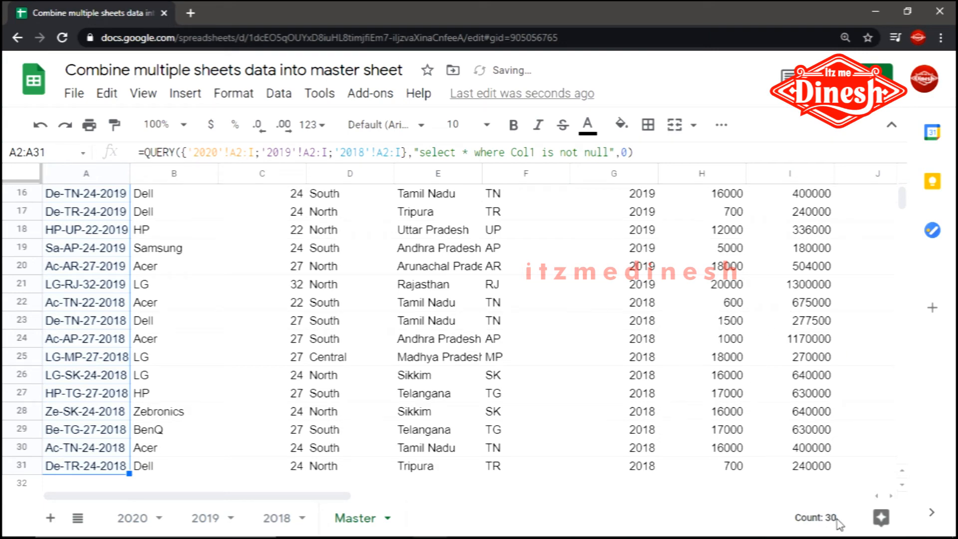
pyautogui.scroll(5, 265, 370)
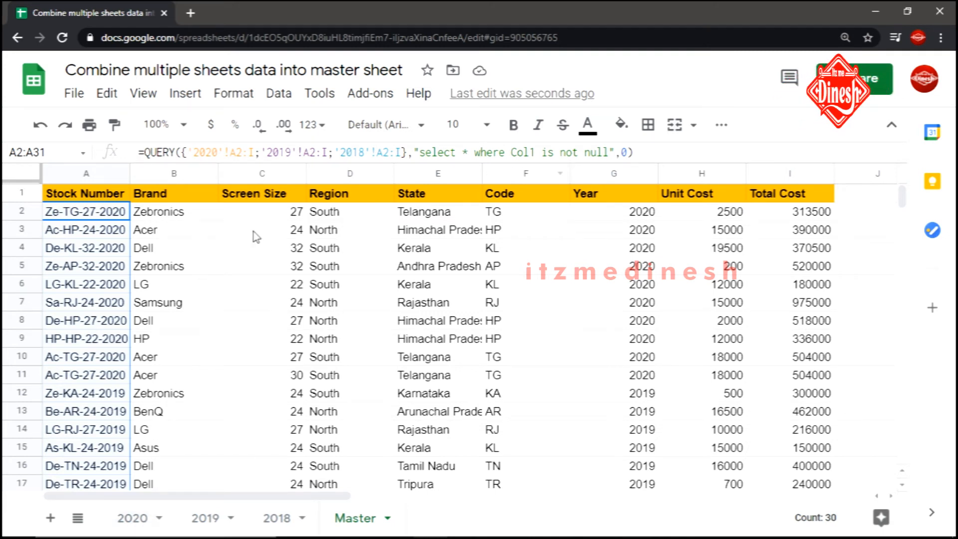
# - Append a copy of the "Col1 is not null" condition, joined with "or", to the query text in Master cell A2
pyautogui.click(114, 215)
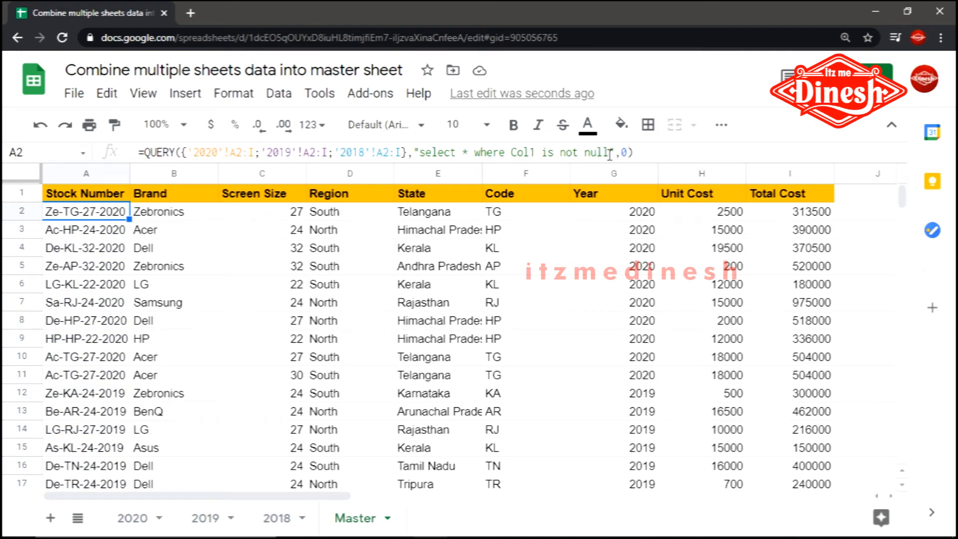
pyautogui.keyDown('shift'); pyautogui.click(514, 152); pyautogui.keyUp('shift')
pyautogui.hotkey('ctrl', 'c')
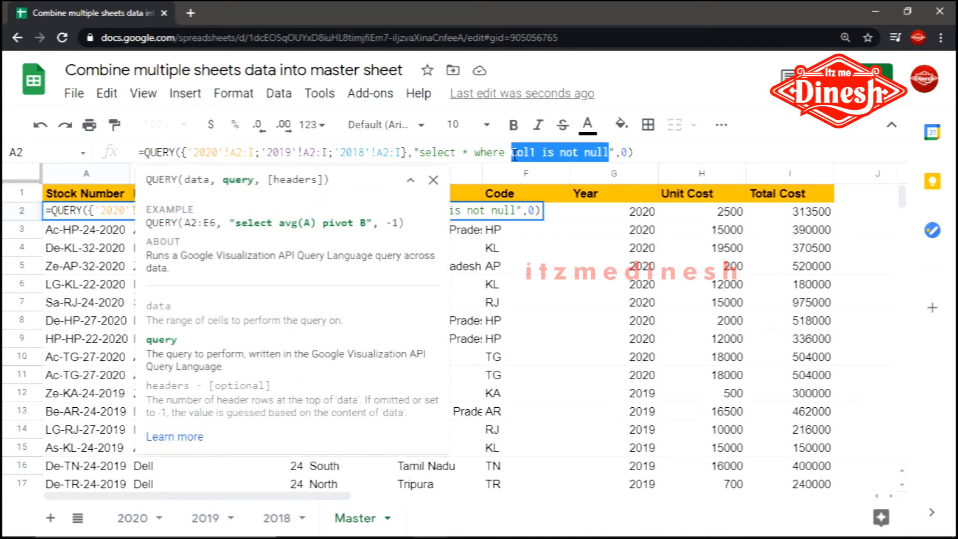
pyautogui.click(609, 152)
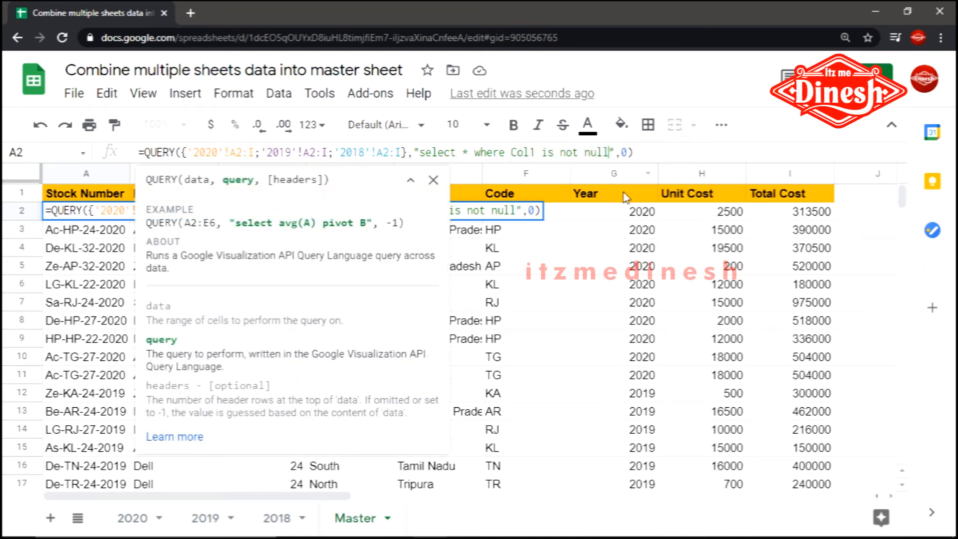
pyautogui.write('or')
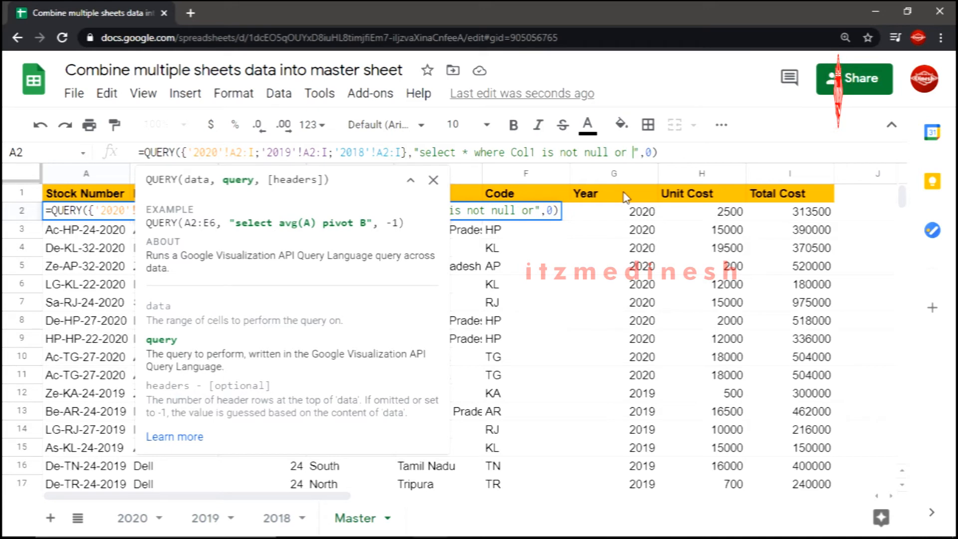
pyautogui.hotkey('ctrl', 'v')
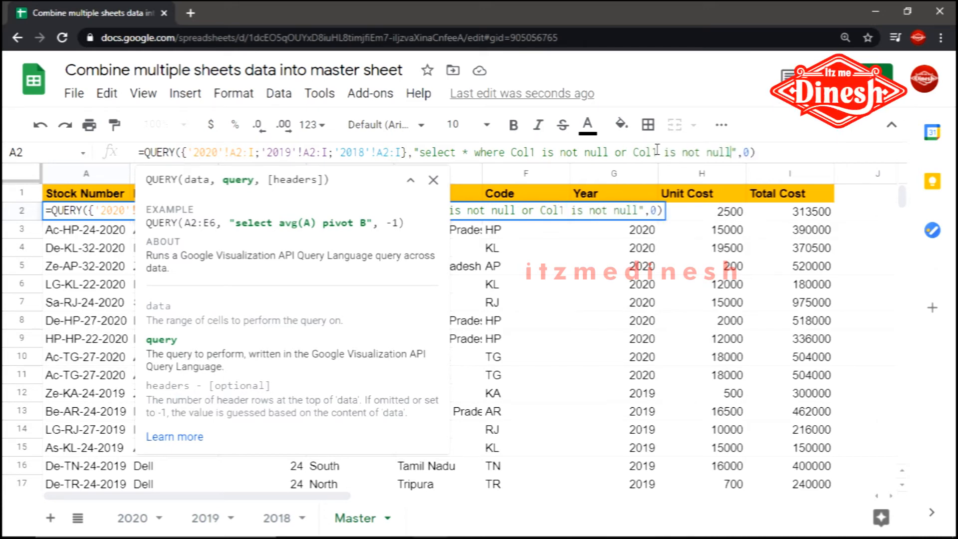
# - Change the second condition in the query text of Master cell A2 to "Col2 is not null"
pyautogui.press('BackSpace')
pyautogui.write('2')
pyautogui.press('Right')
pyautogui.press('Right')
pyautogui.press('Right')
pyautogui.press('Right')
pyautogui.press('Right')
pyautogui.press('Right')
pyautogui.press('Right')
pyautogui.press('Right')
pyautogui.press('Right')
pyautogui.press('Right')
pyautogui.press('Right')
pyautogui.press('Right')
pyautogui.press('Right')
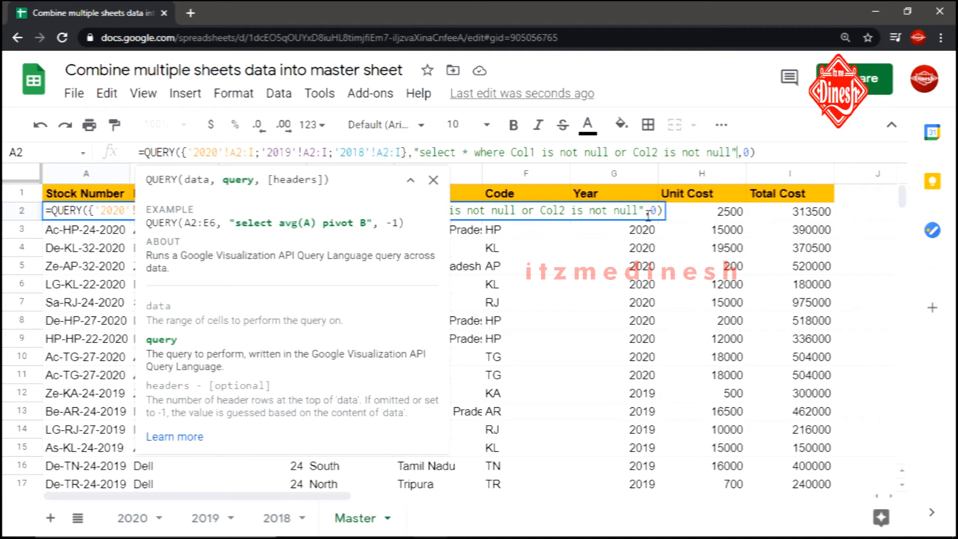
# - Append "or Col3 is not null" to the query text, apply the formula and check the record without a stock number in Master row 12
pyautogui.write('or ')
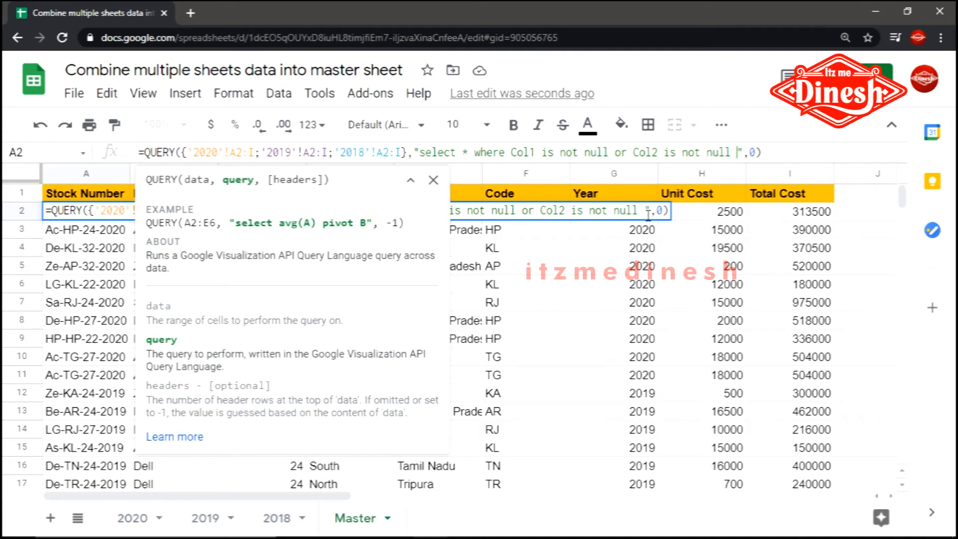
pyautogui.write('Col1 is not null')
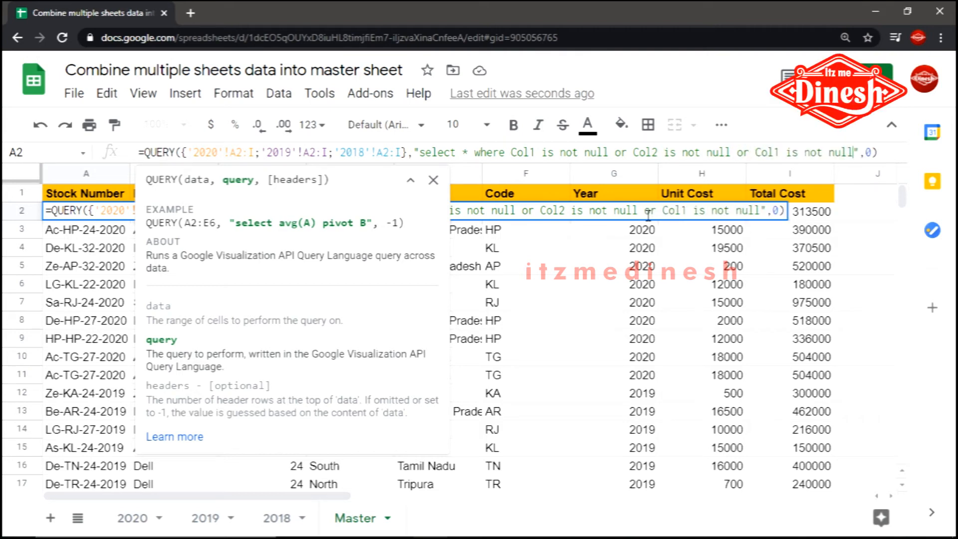
pyautogui.click(776, 152)
pyautogui.press('BackSpace')
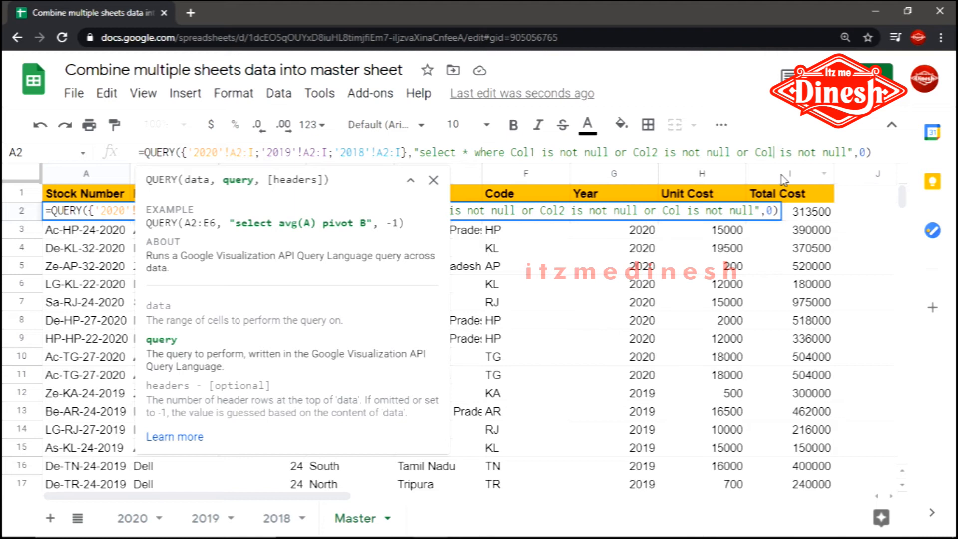
pyautogui.write('3')
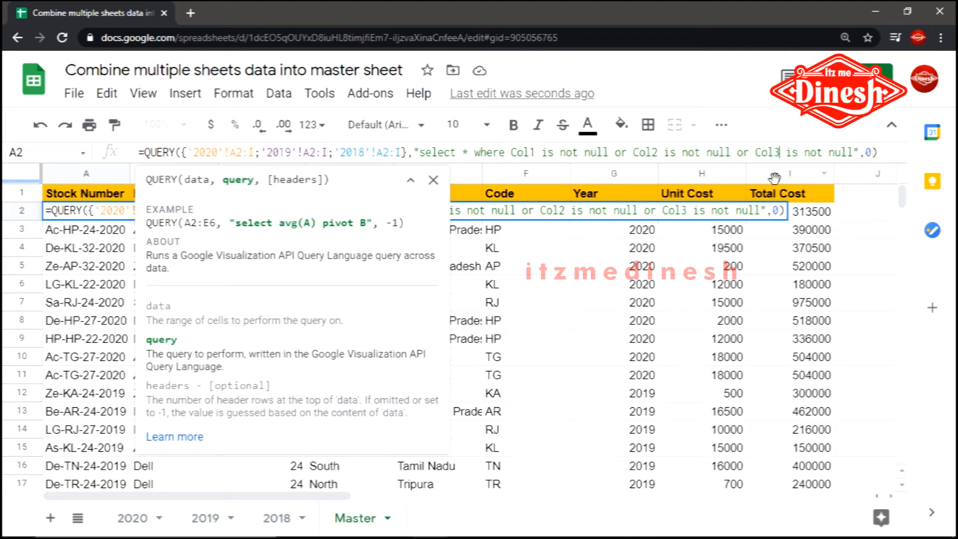
pyautogui.press('Return')
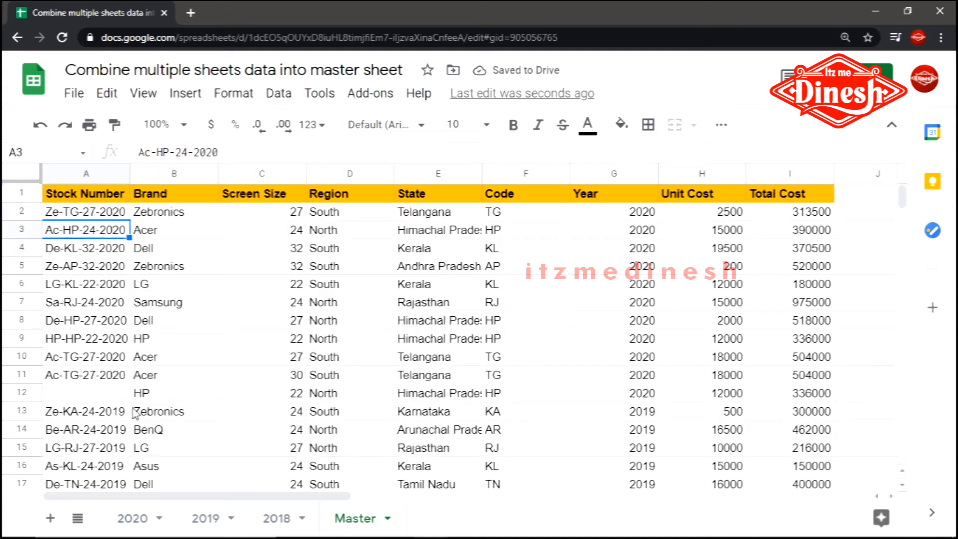
pyautogui.click(95, 396)
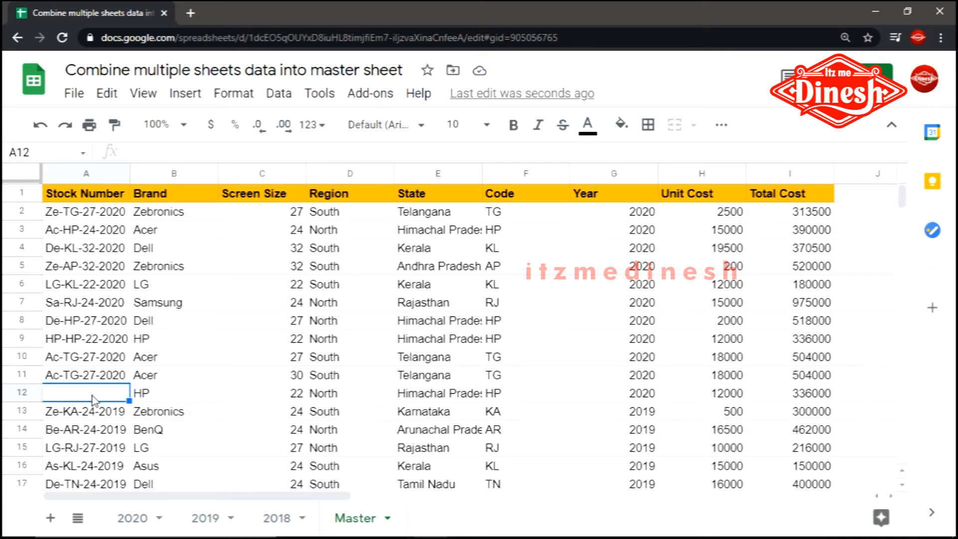
pyautogui.moveTo(150, 394); pyautogui.dragTo(285, 393)
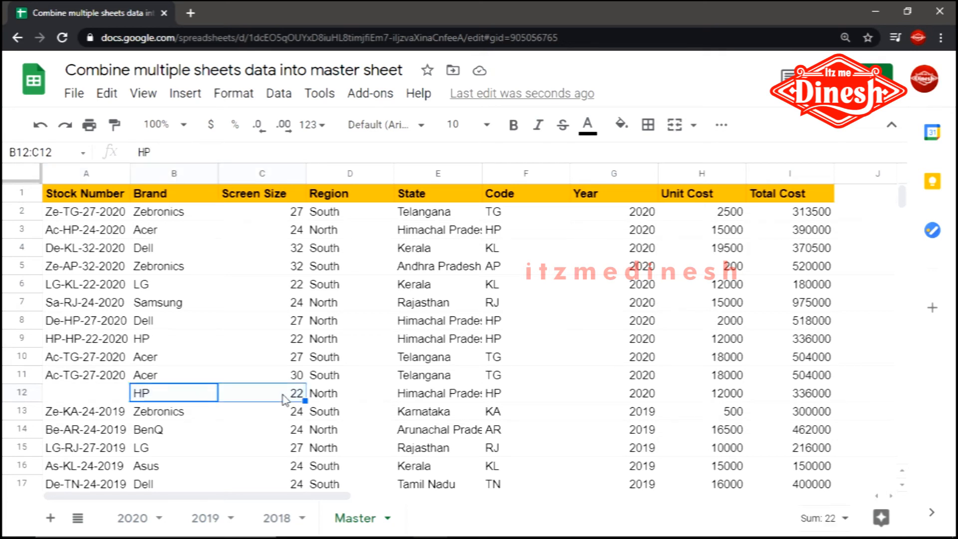
# - Clear the brand in cell B6 of the 2019 sheet, keeping the rest of the record
pyautogui.click(207, 519)
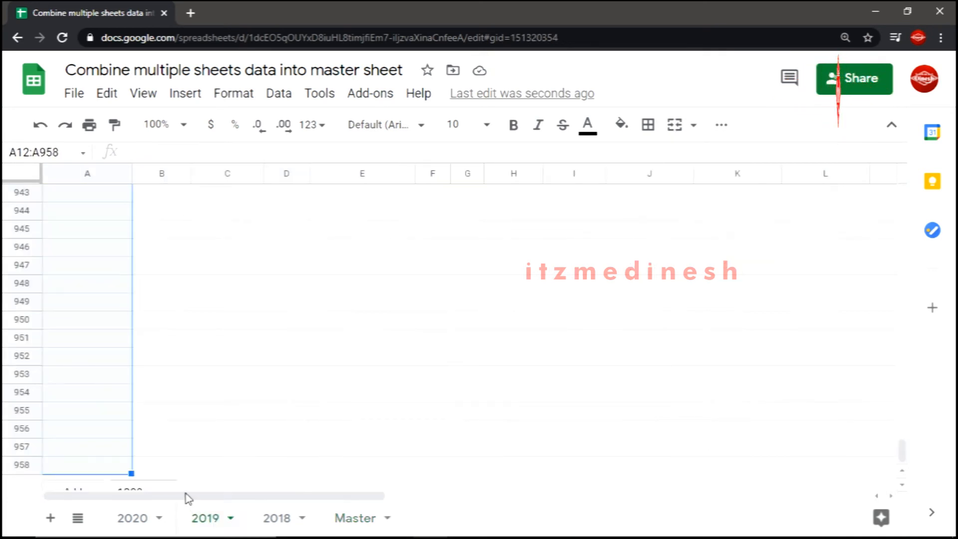
pyautogui.click(96, 200)
pyautogui.hotkey('ctrl', 'Up')
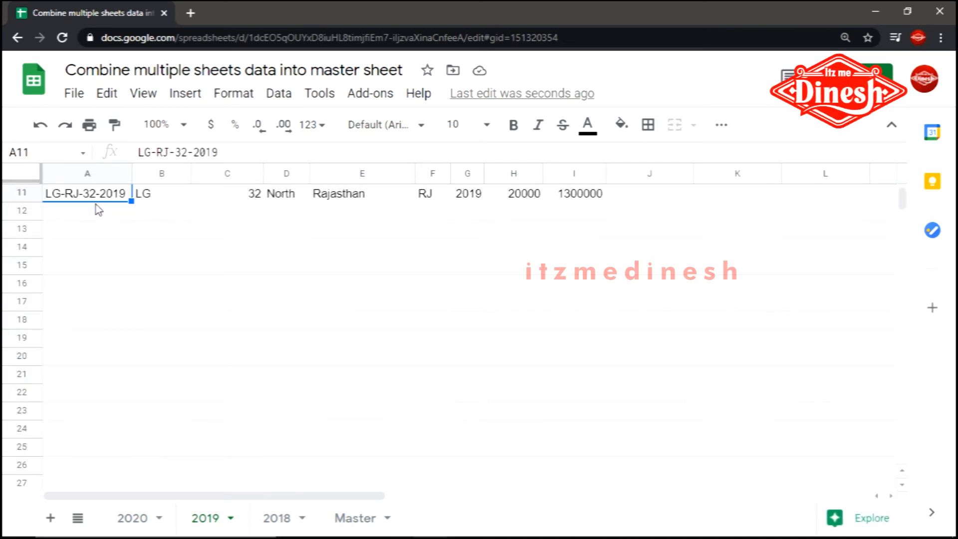
pyautogui.press('Up')
pyautogui.press('Up')
pyautogui.press('Up')
pyautogui.press('Up')
pyautogui.press('Up')
pyautogui.press('Right')
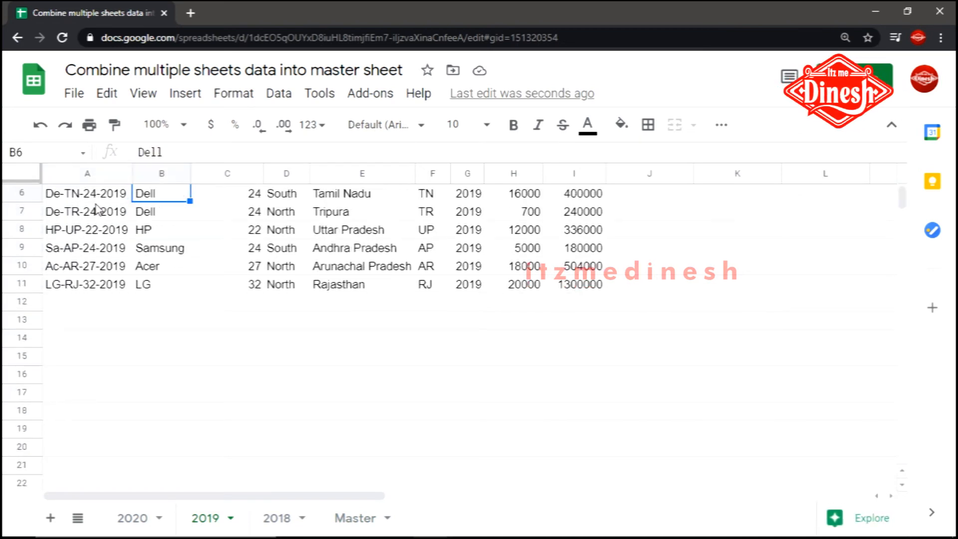
pyautogui.press('Delete')
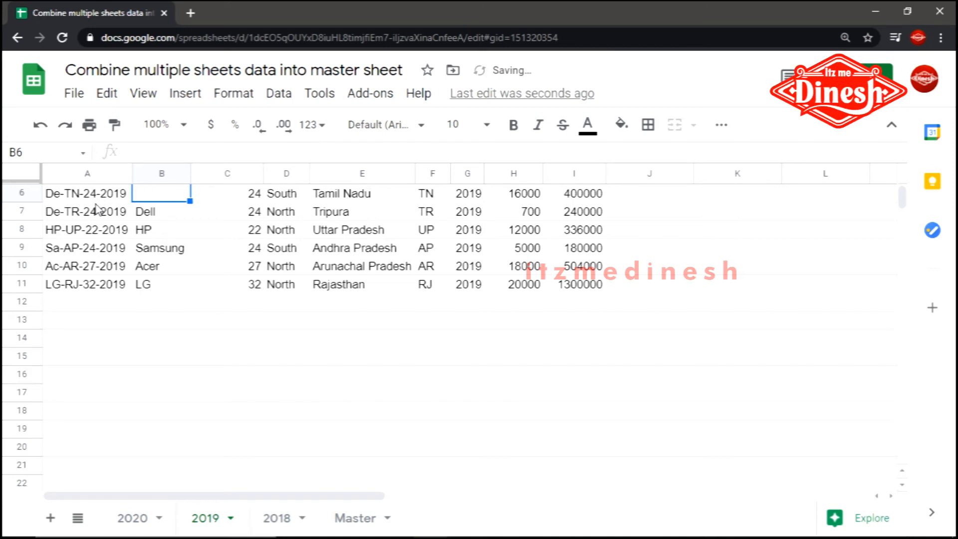
# - Check on the Master sheet whether the 2019 record without a brand is included
pyautogui.click(353, 518)
pyautogui.scroll(-3, 229, 415)
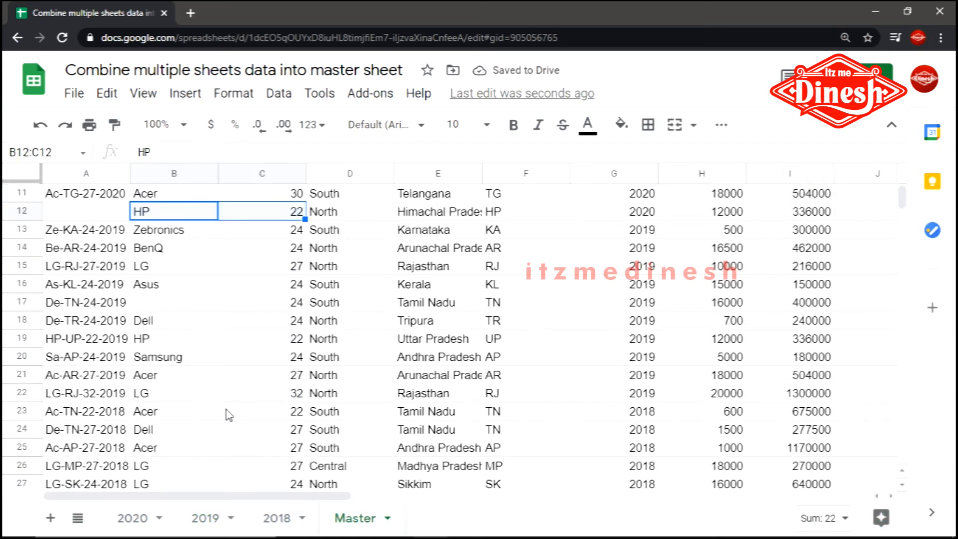
pyautogui.click(145, 306)
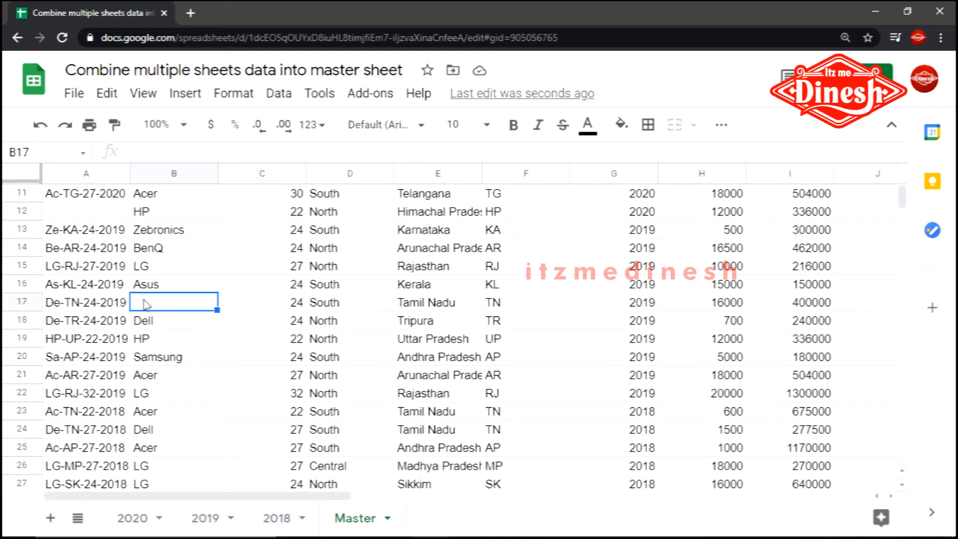
# - Clear the screen size in cell C6 of the 2018 sheet, keeping the rest of the record
pyautogui.click(276, 520)
pyautogui.click(259, 287)
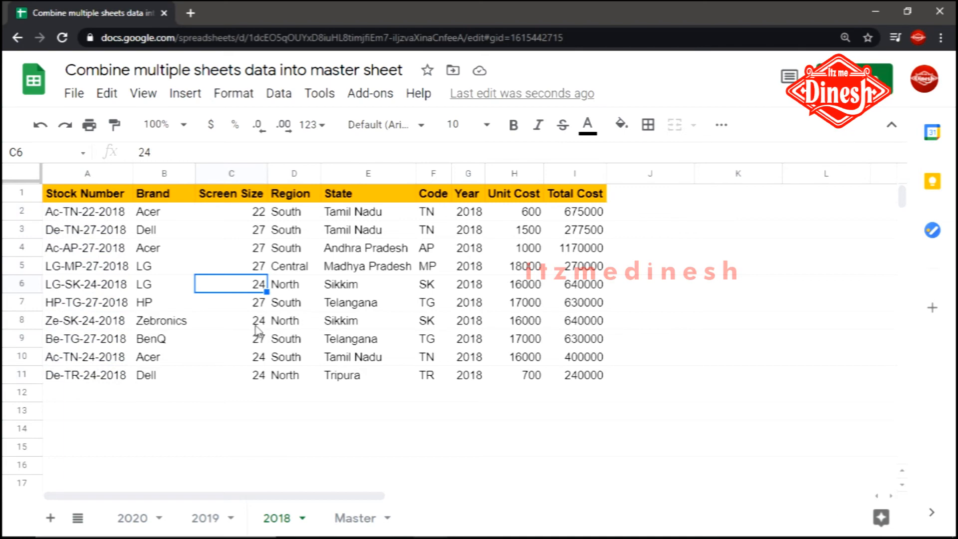
pyautogui.press('Delete')
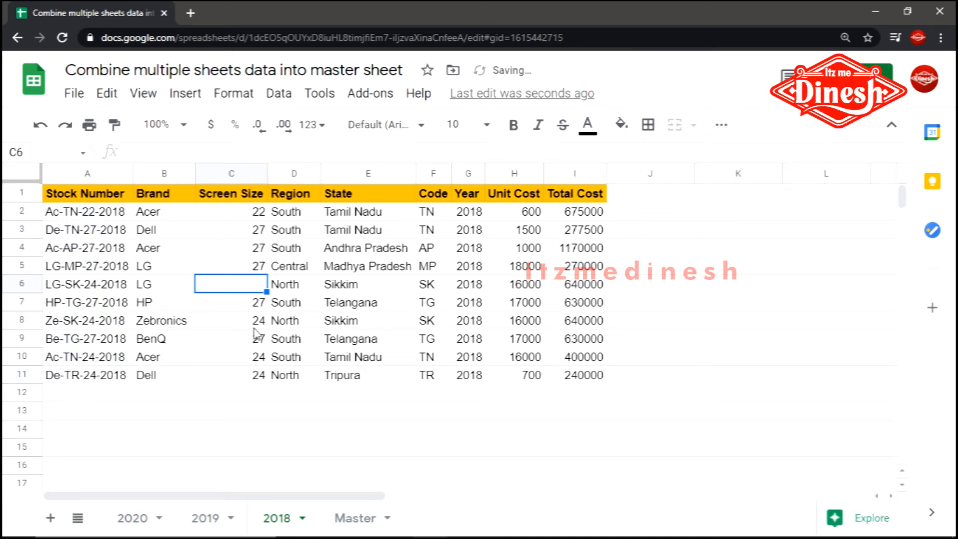
# - Check on the Master sheet whether the 2018 record without a screen size is included, looking through to the last record
pyautogui.click(341, 519)
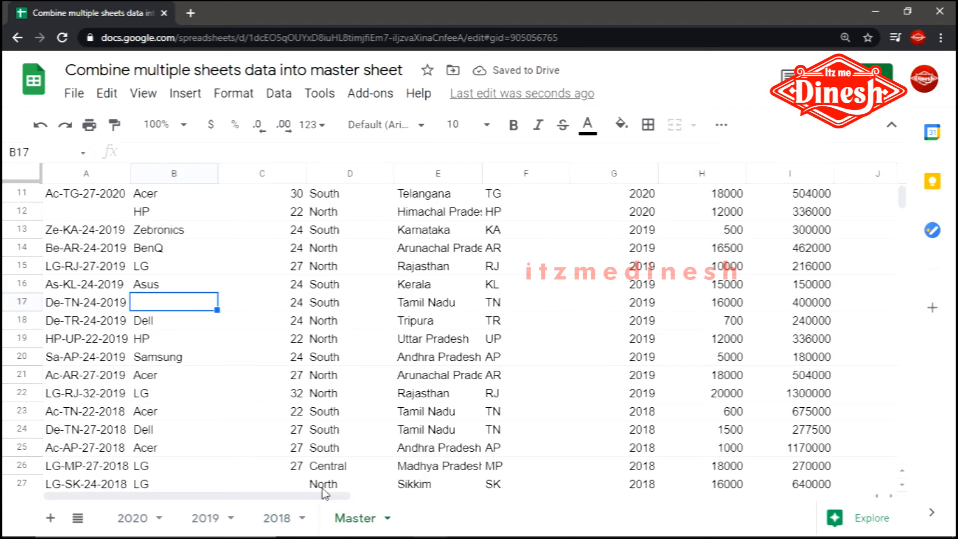
pyautogui.scroll(-4, 309, 391)
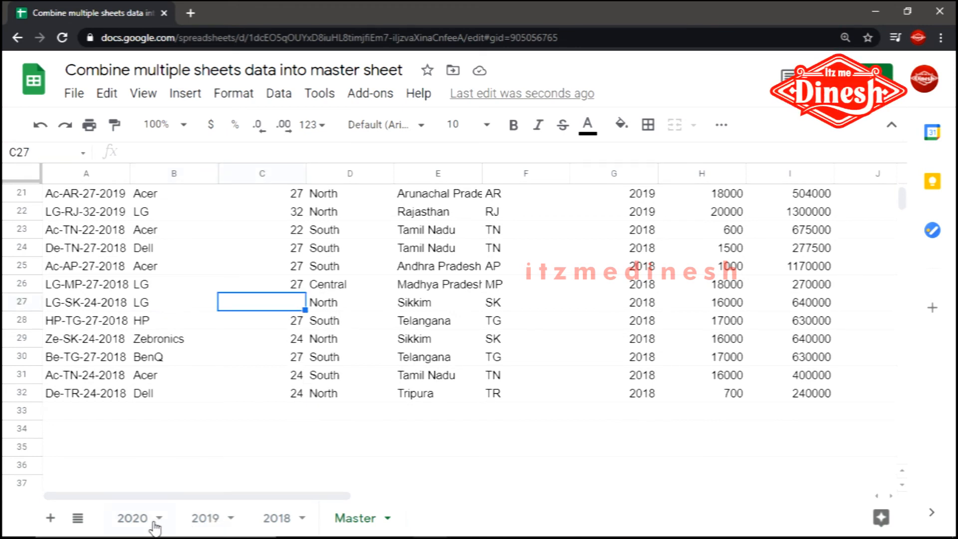
pyautogui.scroll(7, 203, 381)
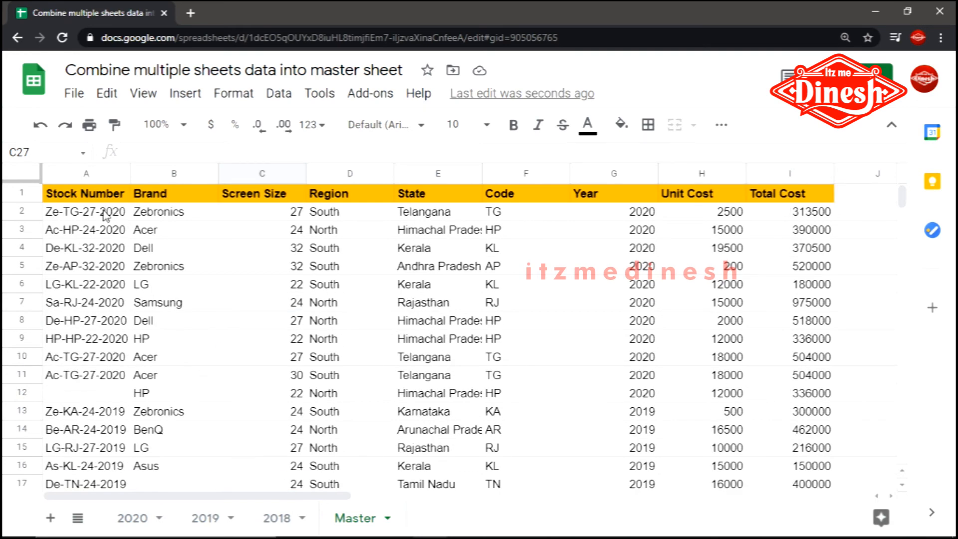
# - Review the finished QUERY formula in Master cell A2 and compare its output with the source records on the 2020 sheet
pyautogui.click(105, 215)
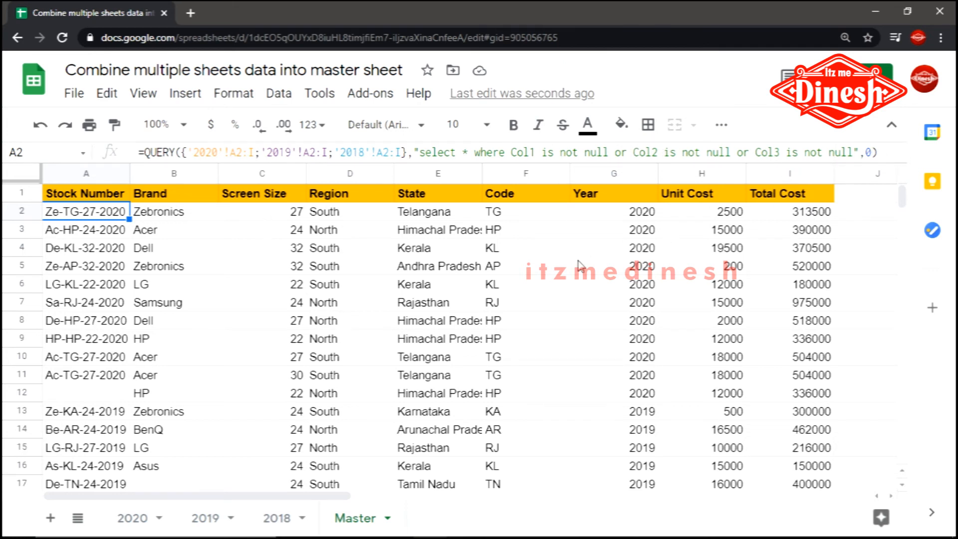
pyautogui.click(102, 269)
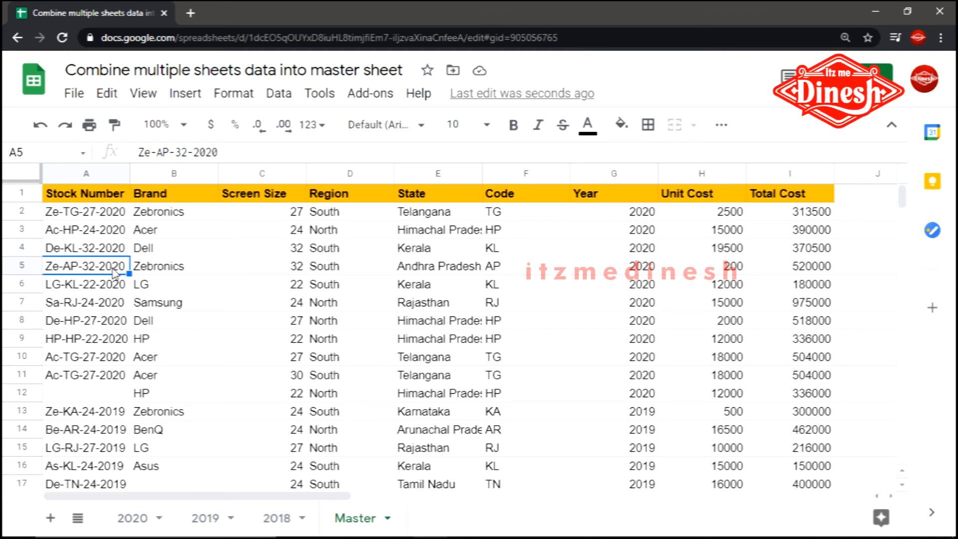
pyautogui.click(104, 214)
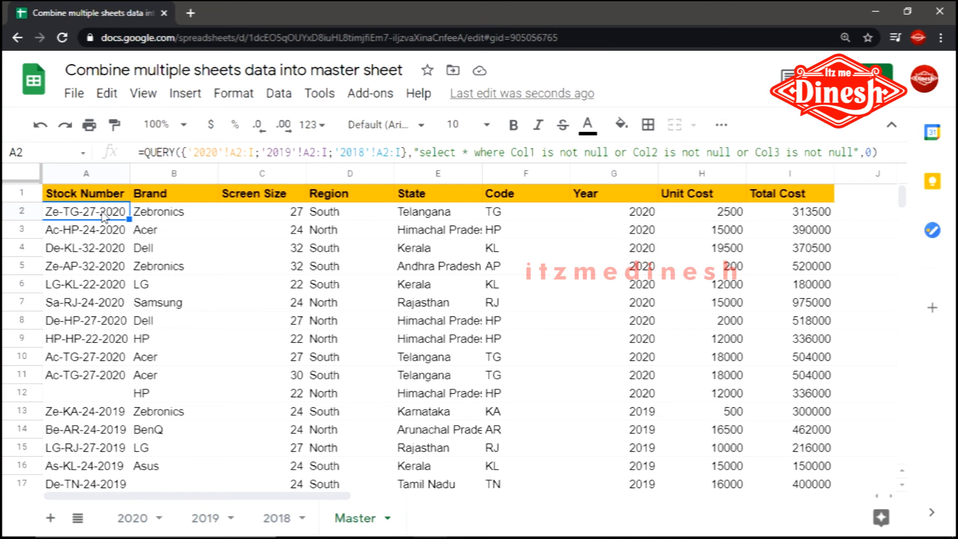
pyautogui.click(137, 521)
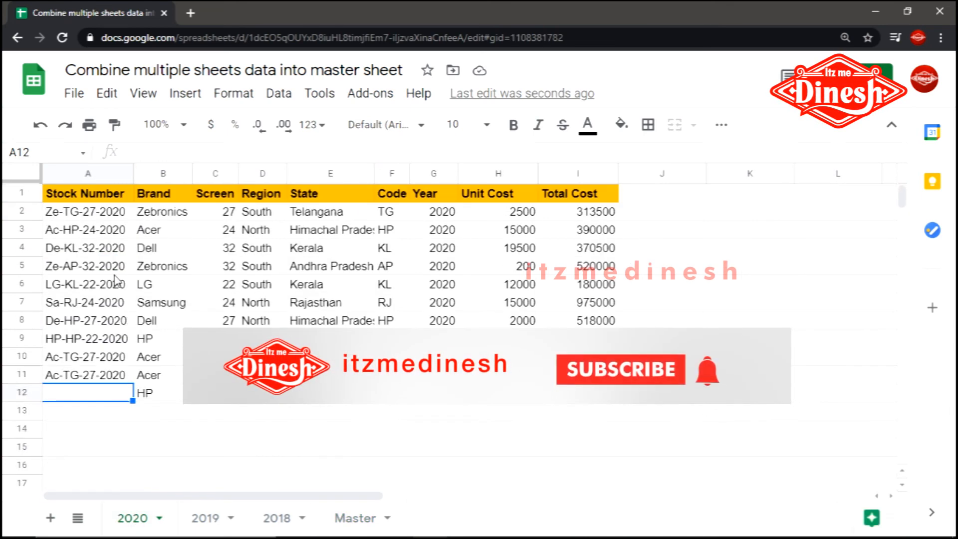
pyautogui.click(355, 518)
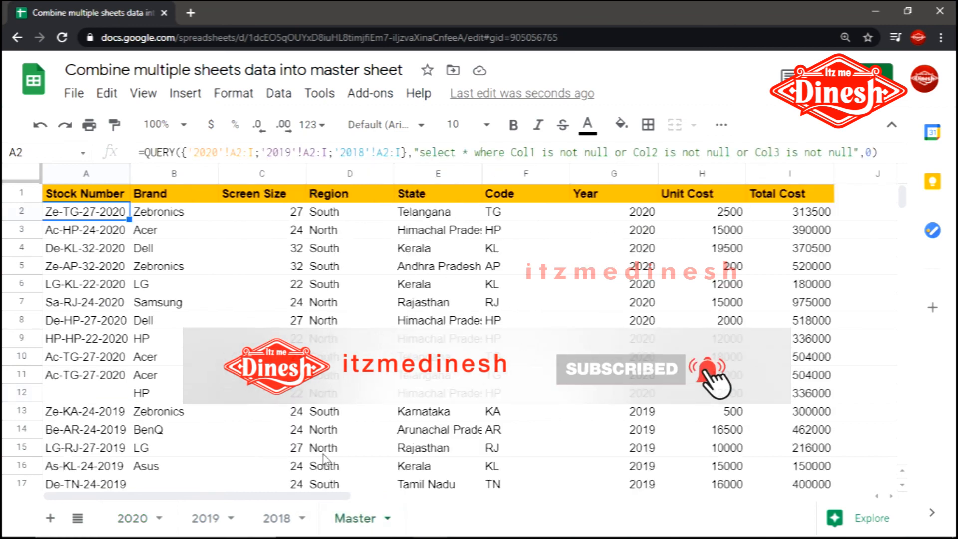